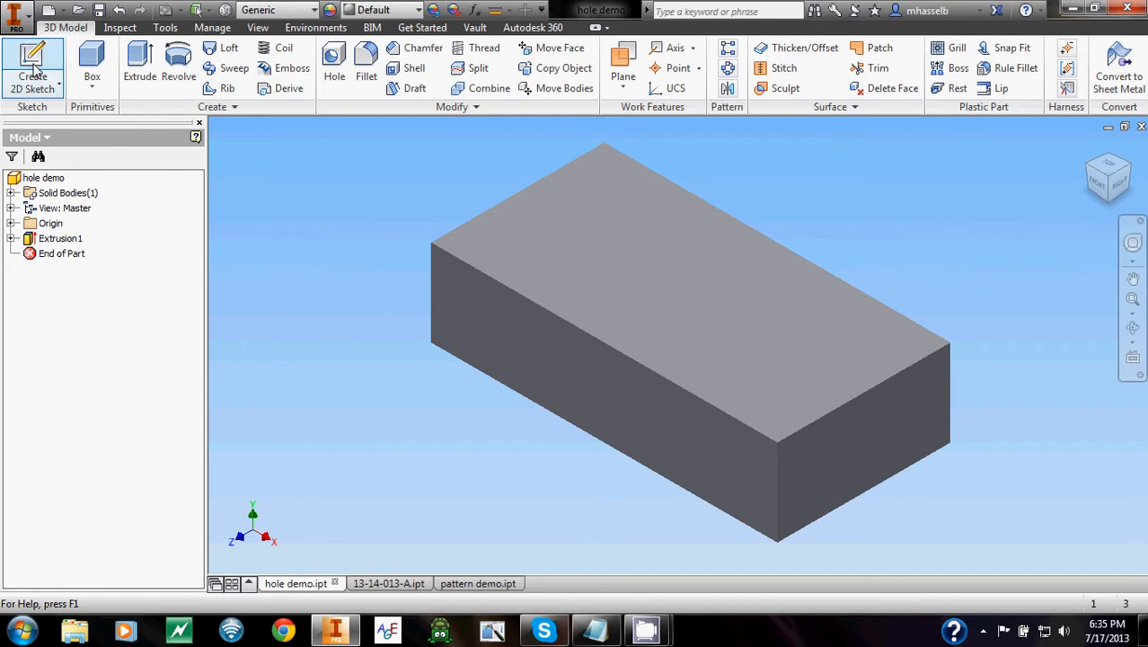
# Sketch a circle at the centre of the block's top face and finish the sketch.
pyautogui.click(614, 292)
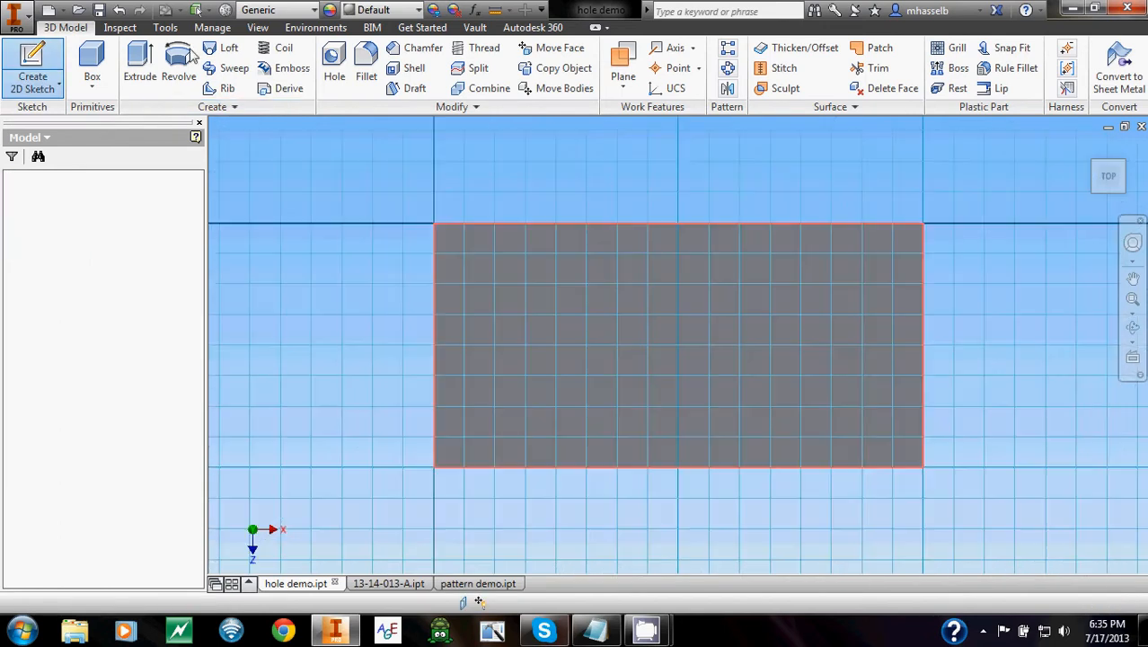
pyautogui.click(67, 48)
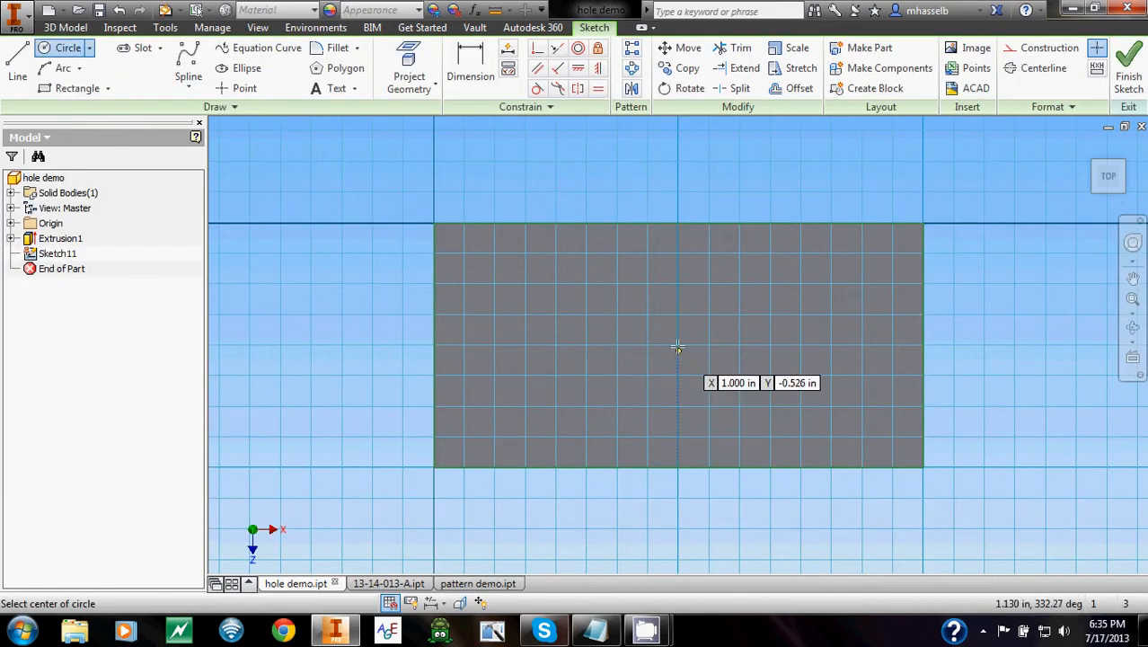
pyautogui.click(679, 344)
pyautogui.click(678, 293)
pyautogui.rightClick(763, 300)
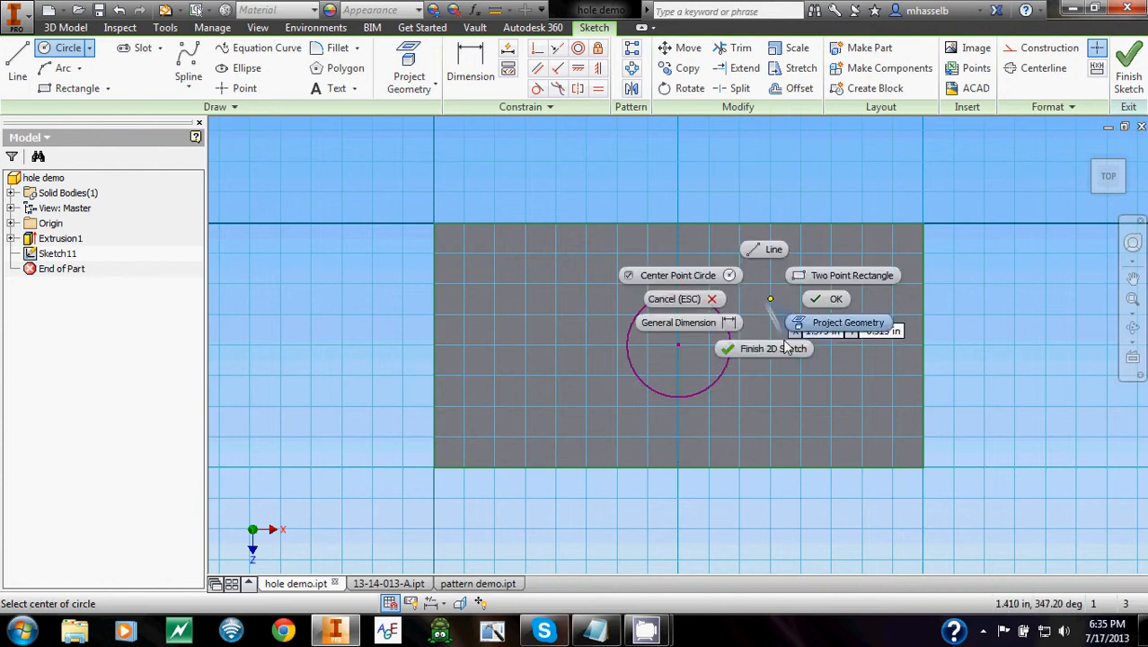
pyautogui.click(781, 346)
# Extrude the circle as a cut through the whole block, using the All extent.
pyautogui.click(152, 72)
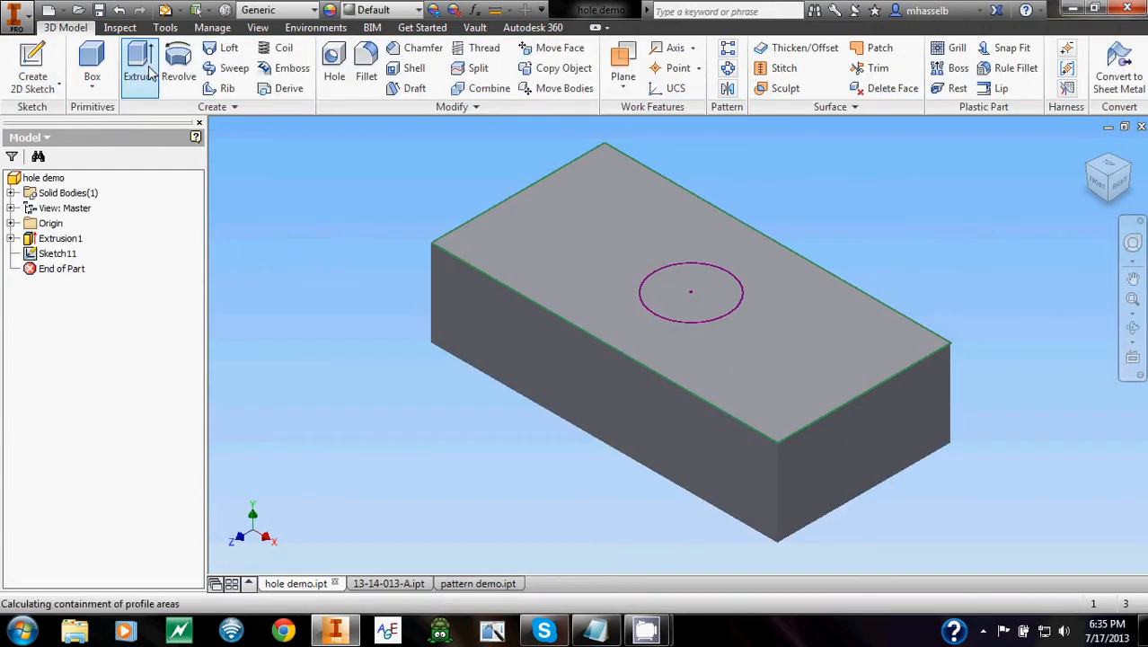
pyautogui.click(728, 301)
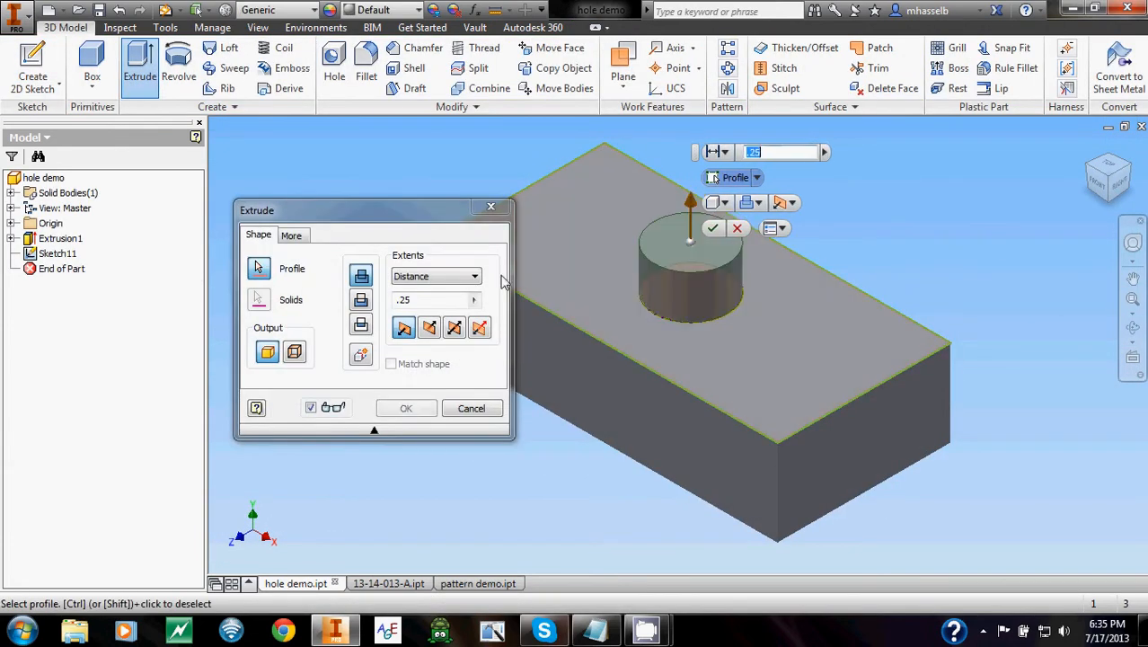
pyautogui.click(453, 277)
pyautogui.click(421, 337)
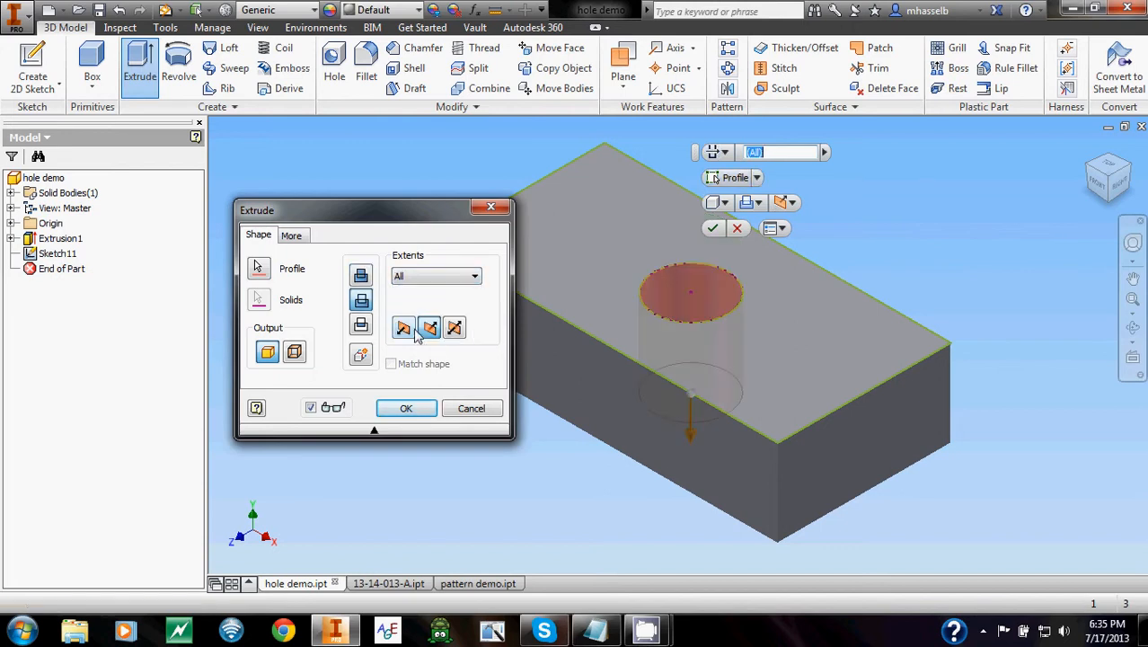
pyautogui.click(405, 409)
# Add a full-length 7/16-14 UNC right-hand thread to the hole's inner face.
pyautogui.press('F2')
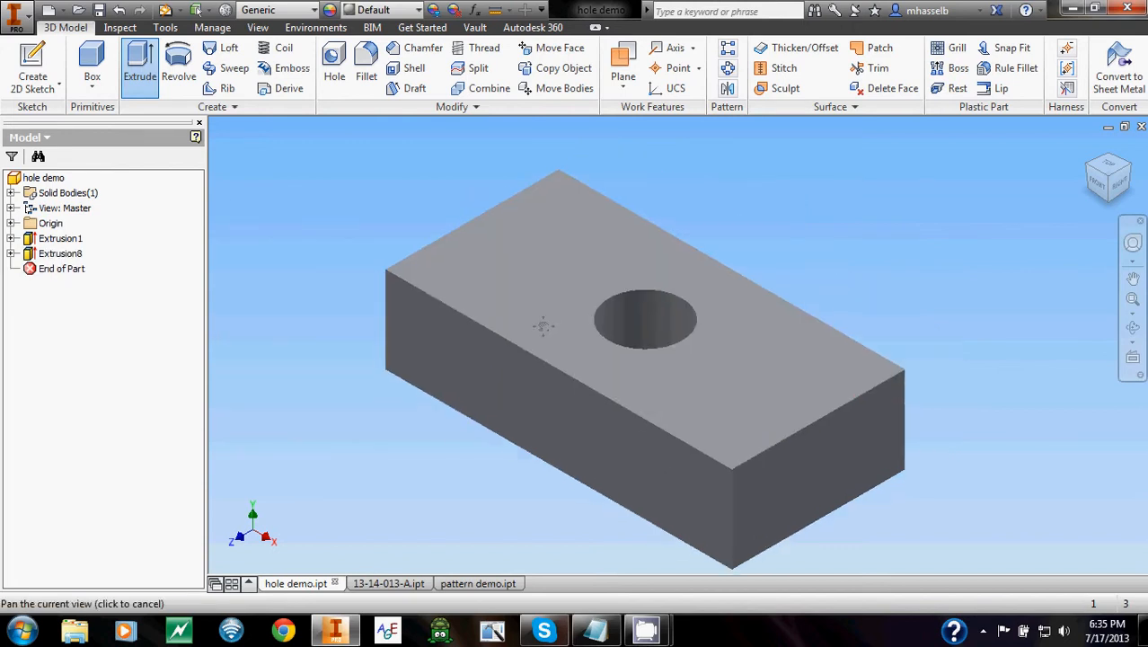
pyautogui.scroll(-2, 544, 312)
pyautogui.scroll(2, 558, 315)
pyautogui.moveTo(543, 312); pyautogui.dragTo(556, 311, button='middle')
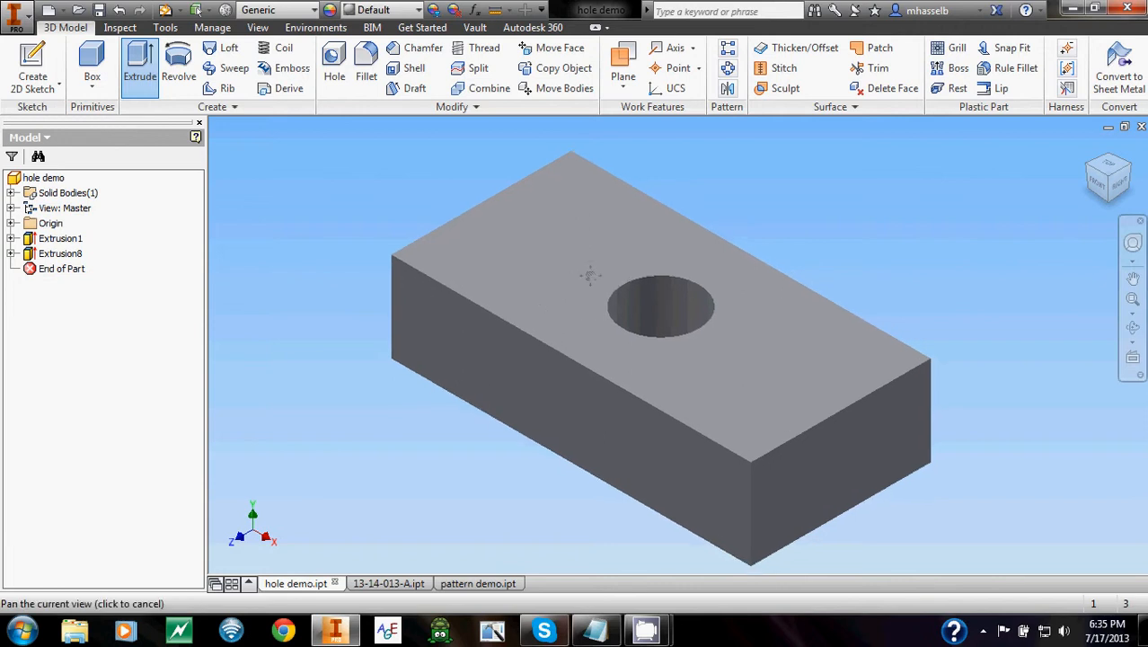
pyautogui.click(483, 48)
pyautogui.click(665, 327)
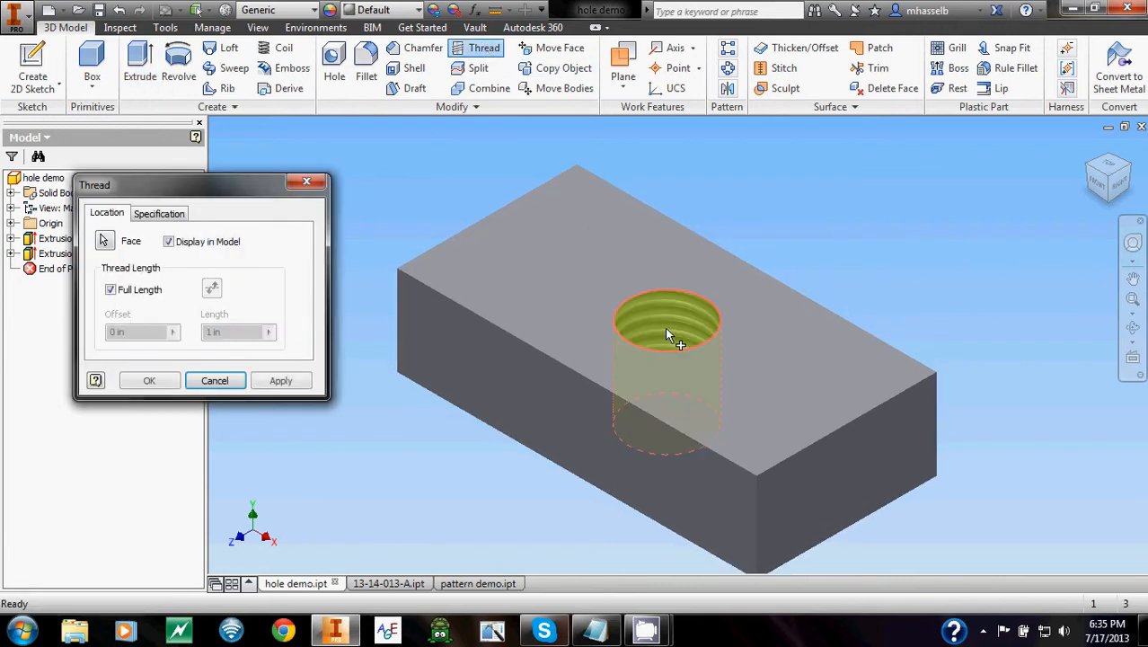
pyautogui.click(162, 213)
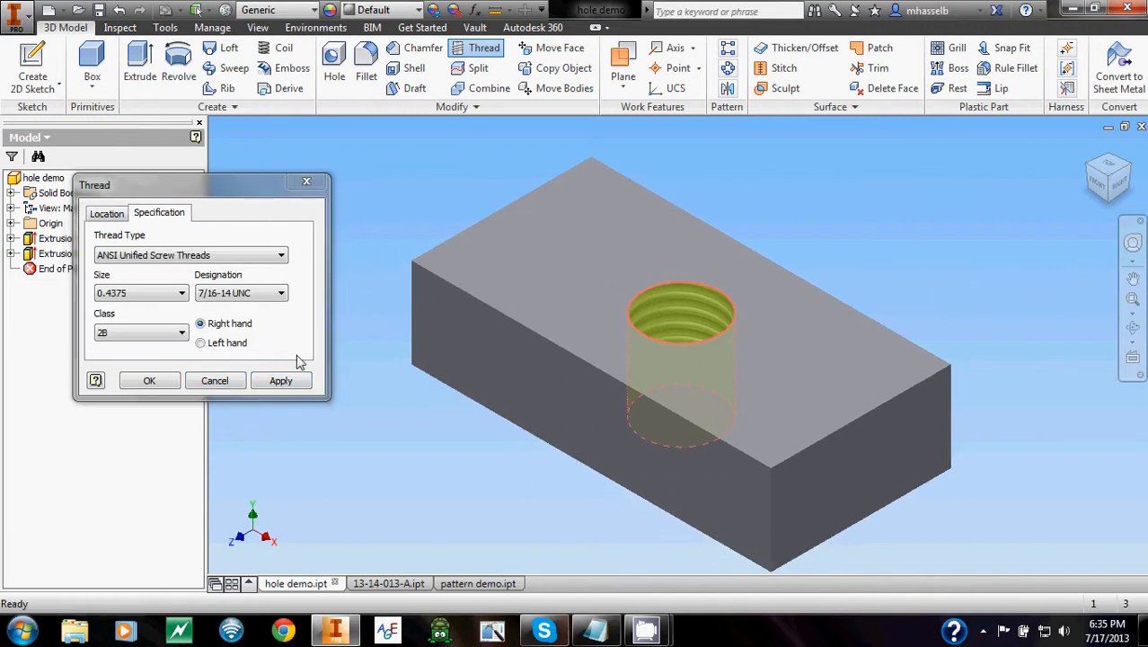
pyautogui.click(159, 384)
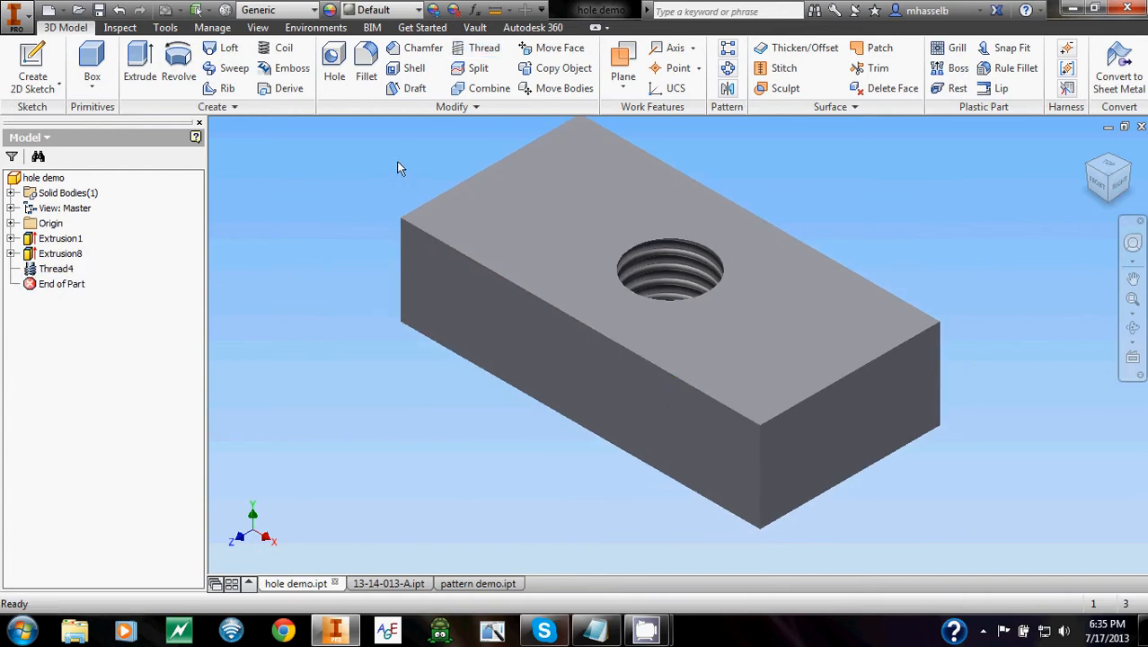
# Sketch a larger circle concentric with the threaded hole on the block's top face and finish the sketch.
pyautogui.moveTo(478, 178); pyautogui.dragTo(441, 210, button='middle')
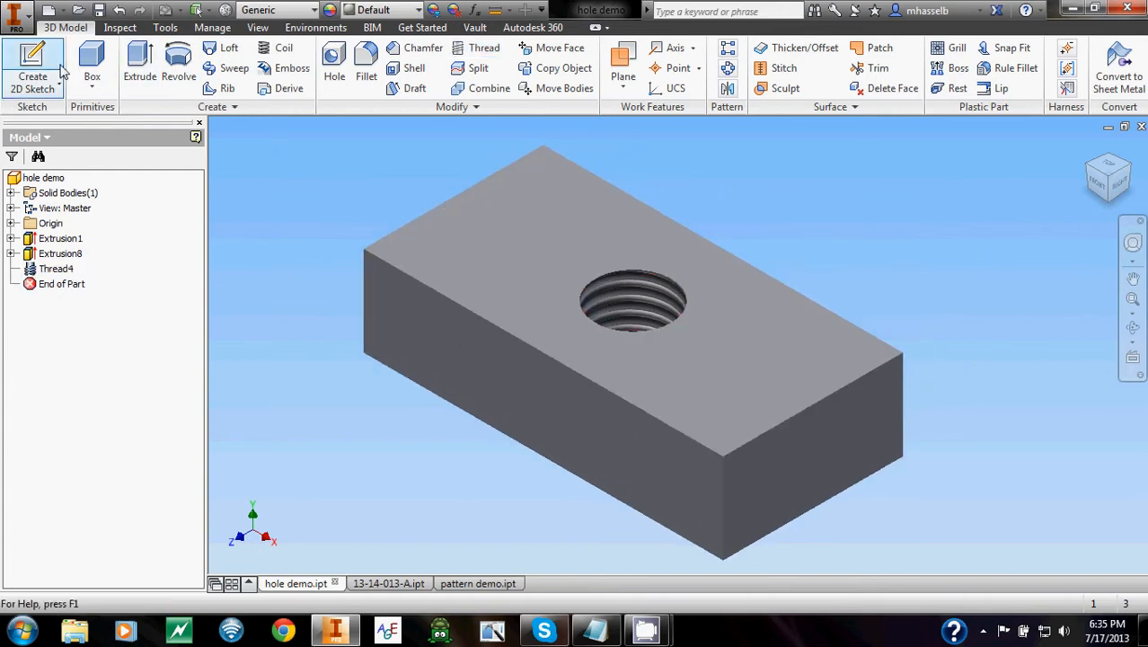
pyautogui.click(33, 67)
pyautogui.click(624, 250)
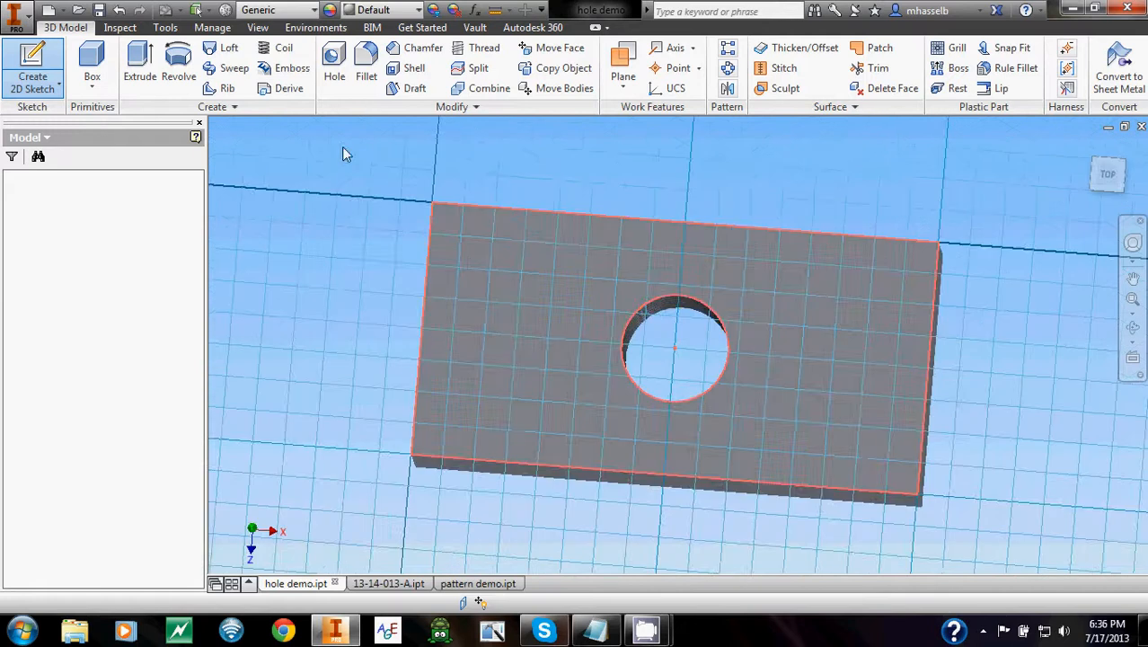
pyautogui.click(678, 344)
pyautogui.click(678, 267)
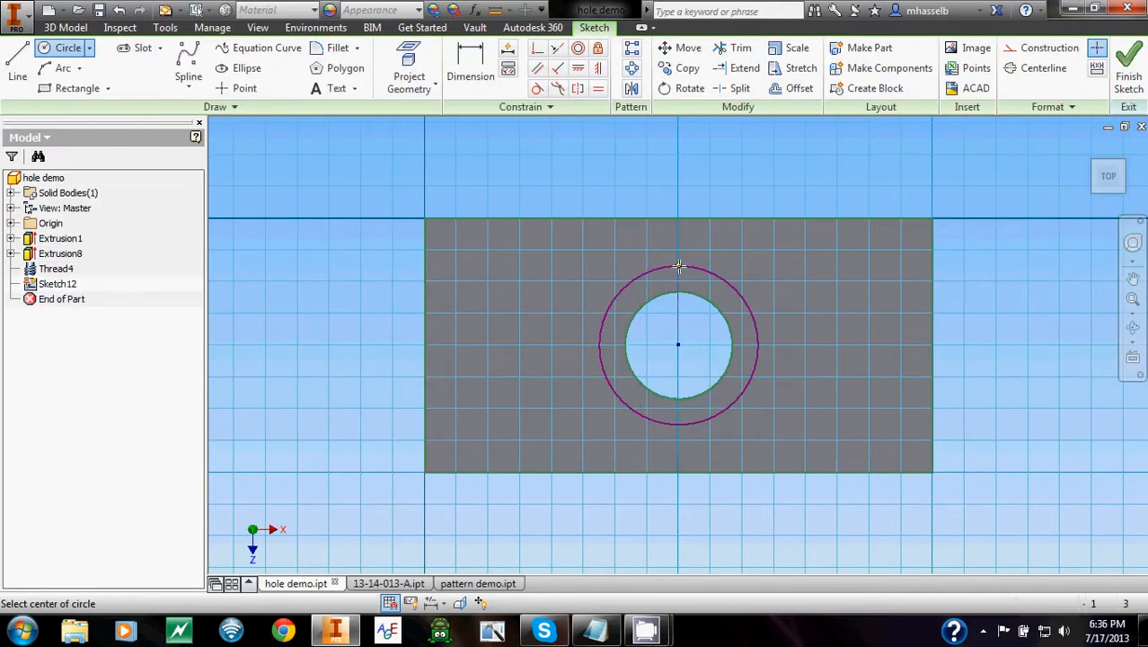
pyautogui.rightClick(684, 175)
pyautogui.click(692, 223)
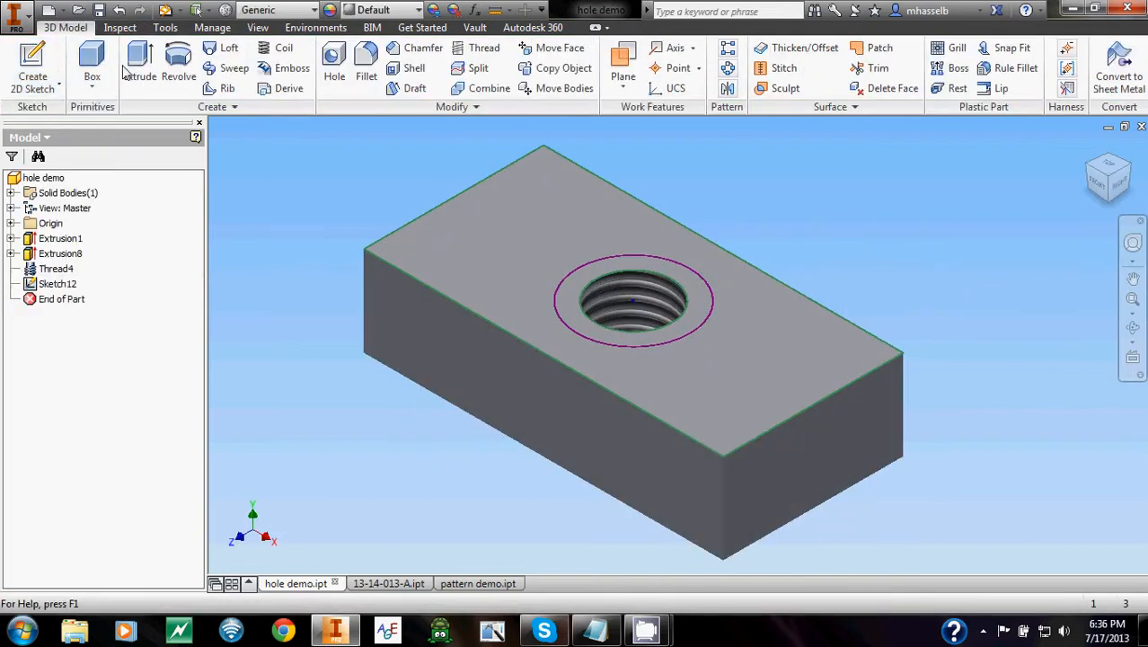
# Extrude the ring around the threaded hole as a cut 0.25 in deep to form a counterbore.
pyautogui.click(140, 72)
pyautogui.click(632, 269)
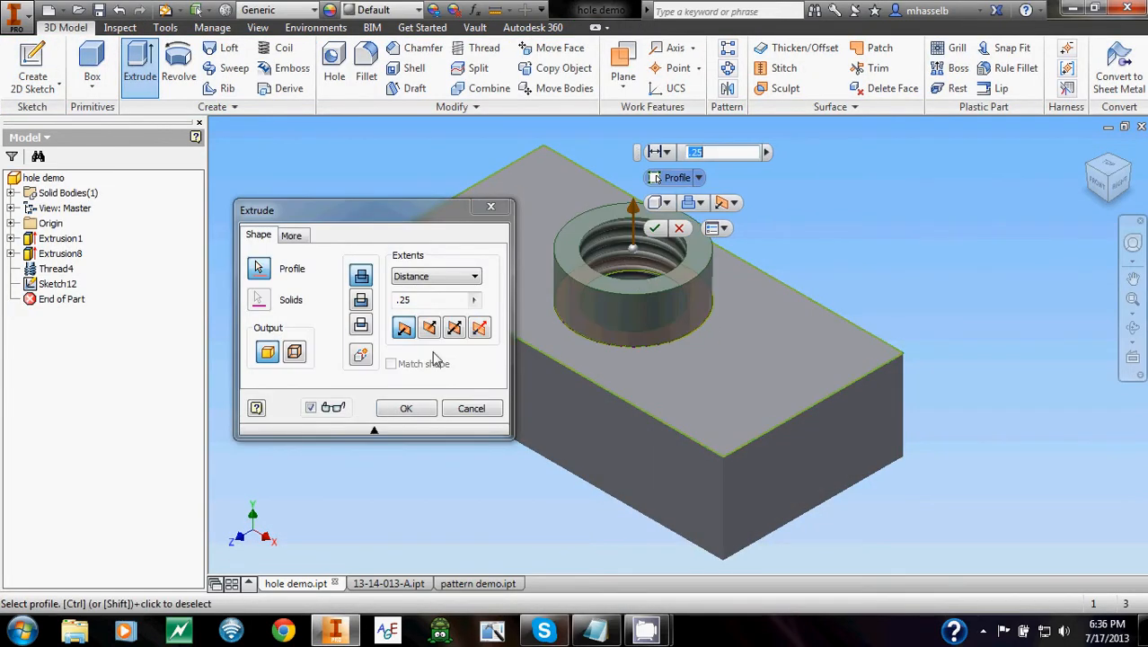
pyautogui.click(362, 299)
pyautogui.click(407, 408)
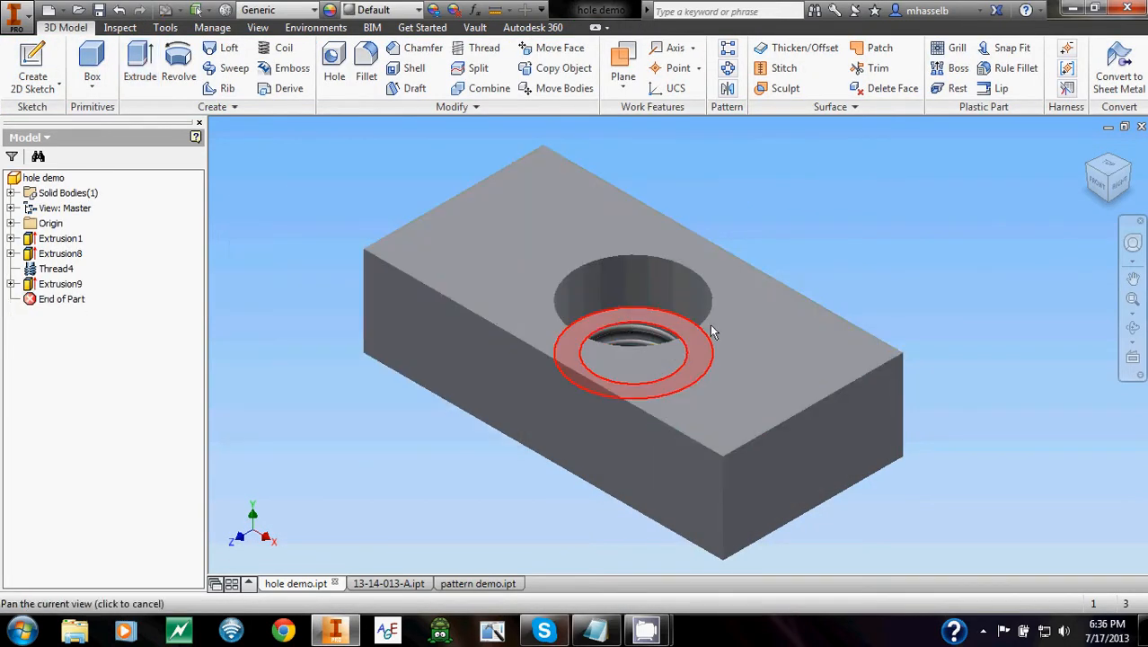
# Delete the hole cut, its thread and the counterbore cut together with their consumed sketches.
pyautogui.moveTo(712, 326); pyautogui.dragTo(796, 329, button='middle')
pyautogui.moveTo(728, 363); pyautogui.dragTo(654, 377, button='middle')
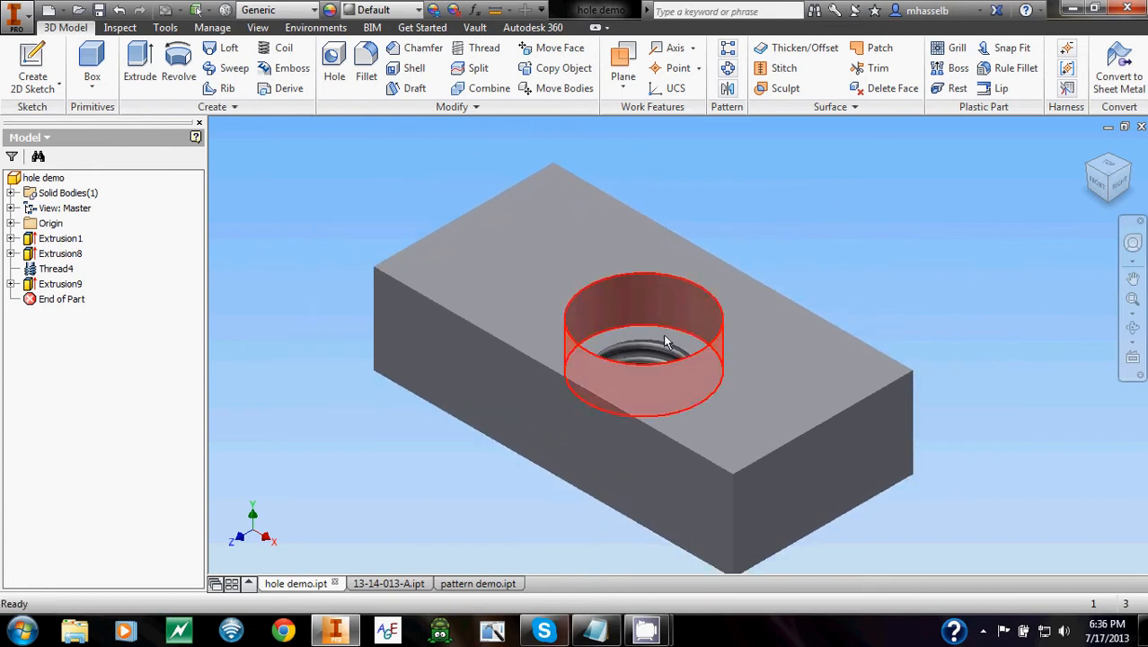
pyautogui.moveTo(694, 280); pyautogui.dragTo(692, 226, button='middle')
pyautogui.moveTo(674, 177); pyautogui.dragTo(692, 212, button='middle')
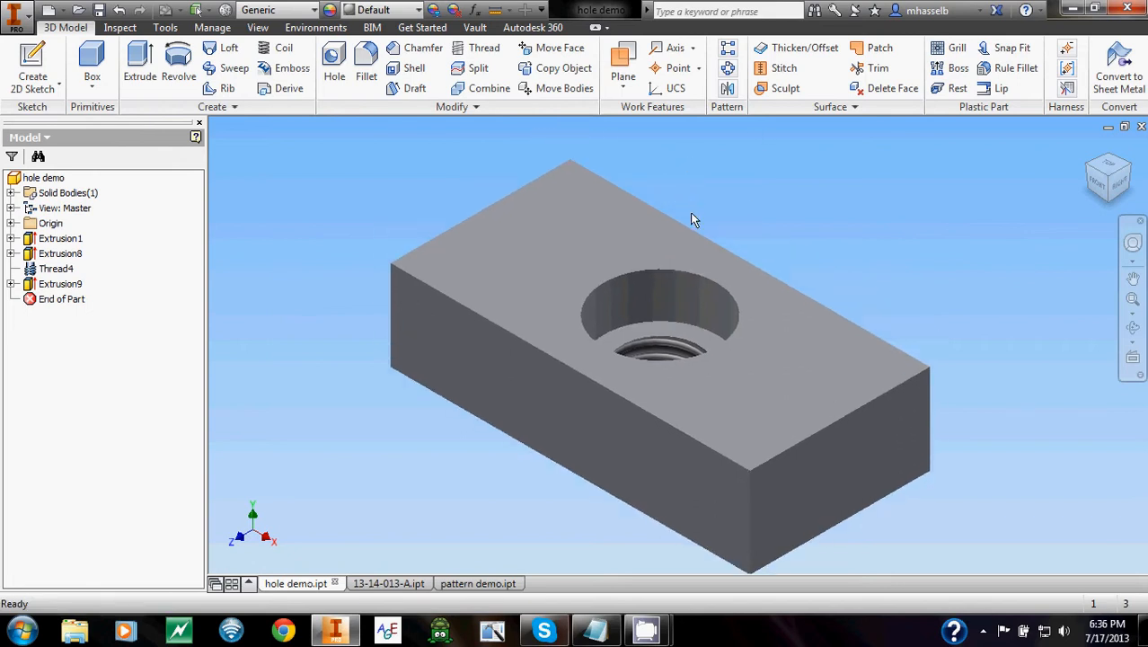
pyautogui.click(61, 284)
pyautogui.keyDown('shift'); pyautogui.click(59, 254); pyautogui.keyUp('shift')
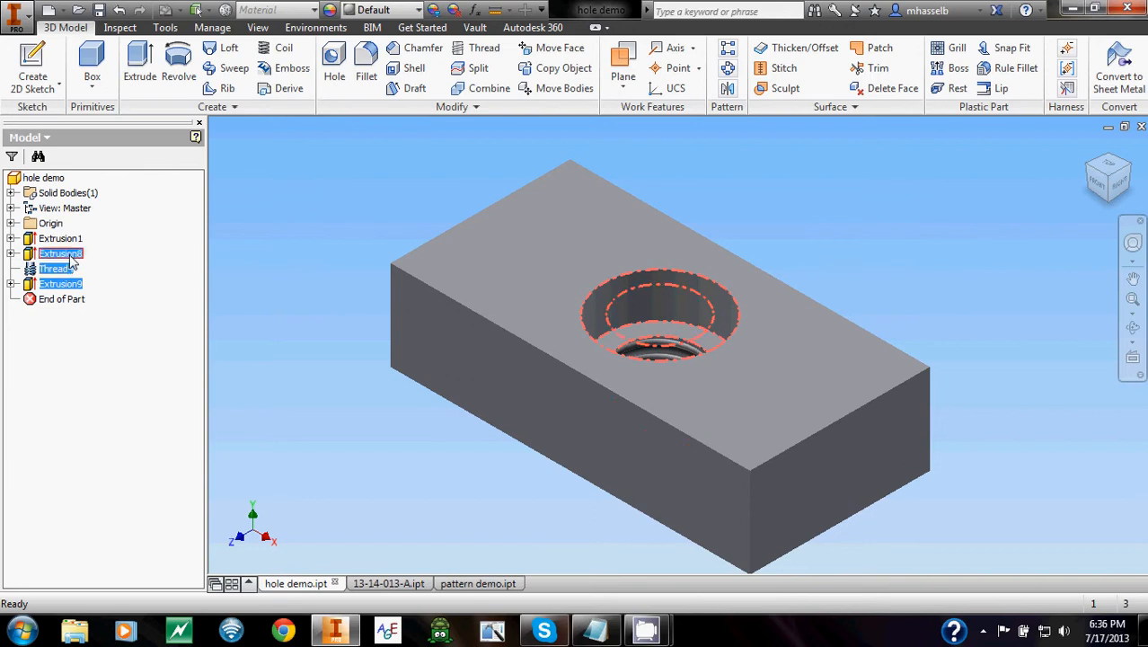
pyautogui.rightClick(70, 255)
pyautogui.click(102, 298)
pyautogui.click(199, 212)
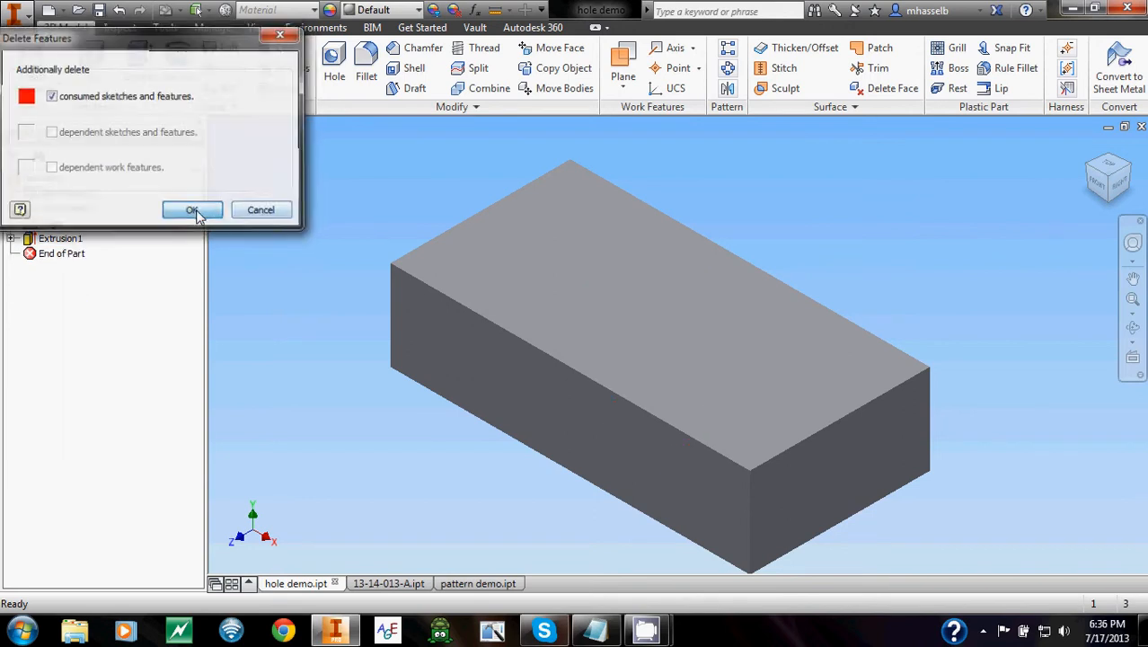
# Sketch a point at the centre of the block's top face and finish the sketch.
pyautogui.click(36, 64)
pyautogui.click(582, 321)
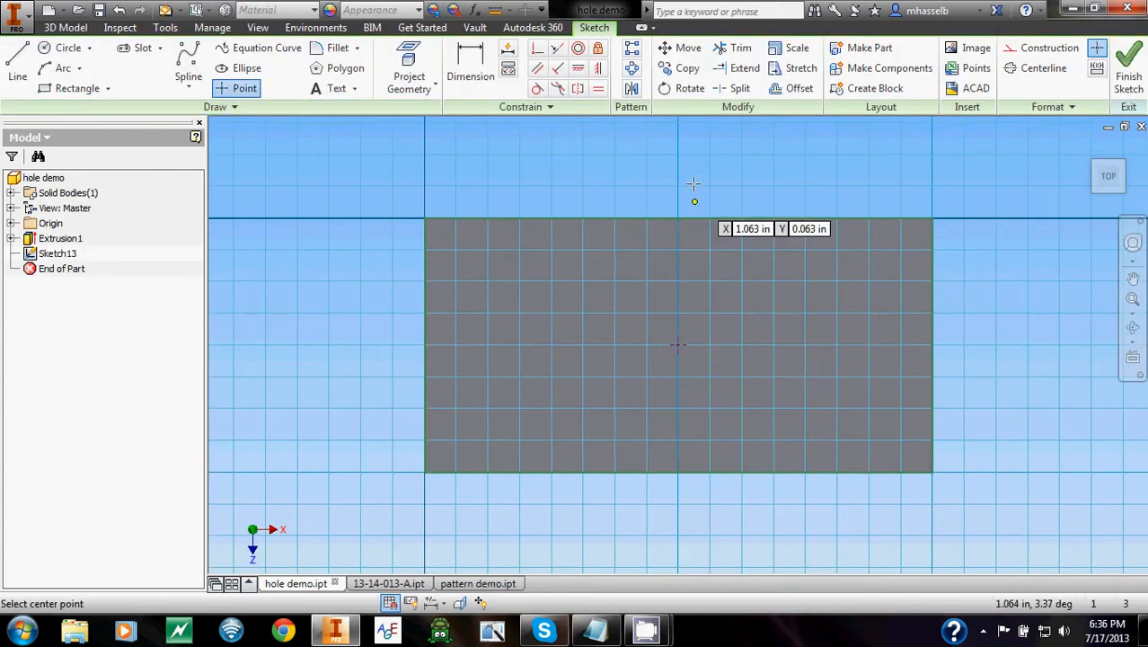
pyautogui.rightClick(695, 185)
pyautogui.click(695, 240)
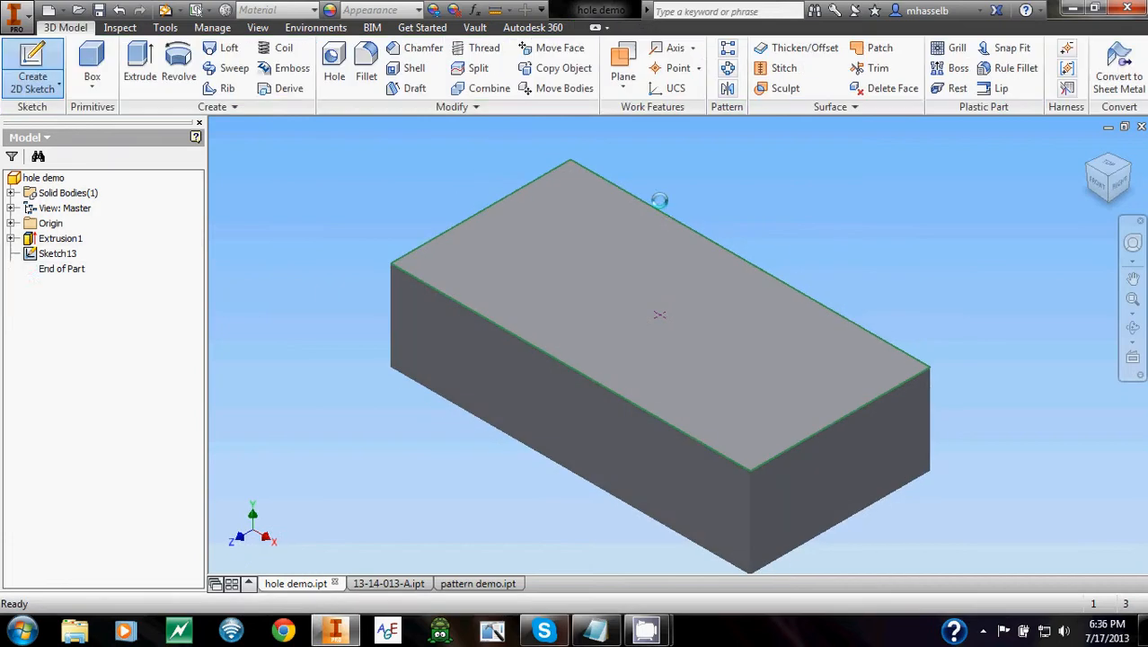
# Start a Hole feature at the sketched point and make it a tapped hole after trying the clearance and taper tapped types.
pyautogui.moveTo(666, 205); pyautogui.dragTo(725, 204, button='middle')
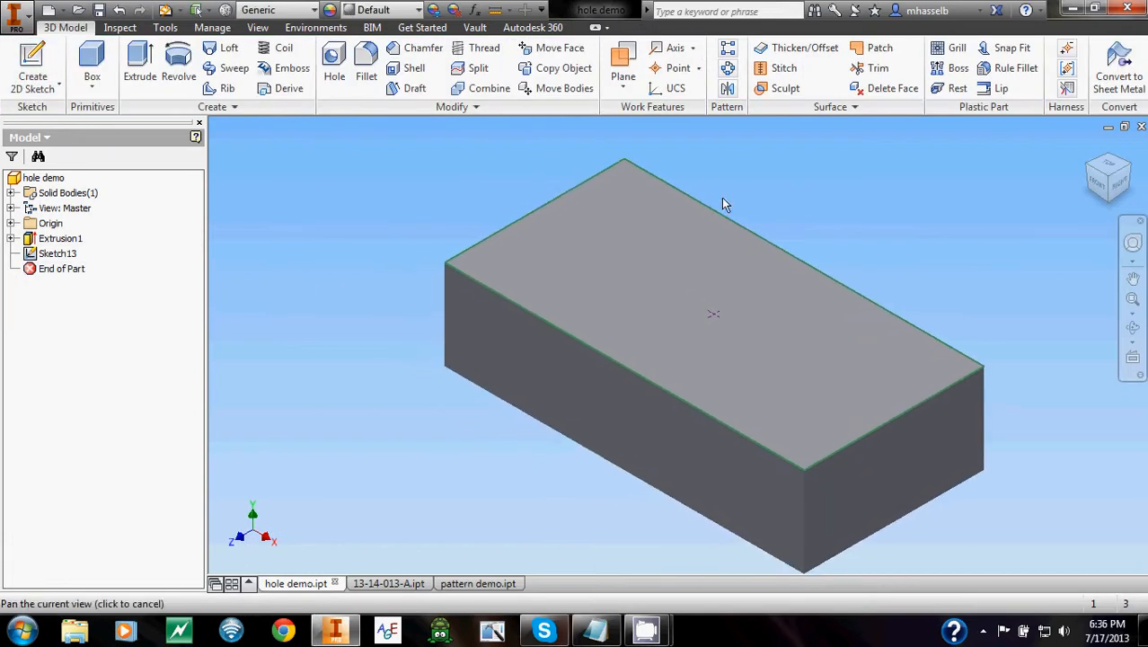
pyautogui.click(333, 67)
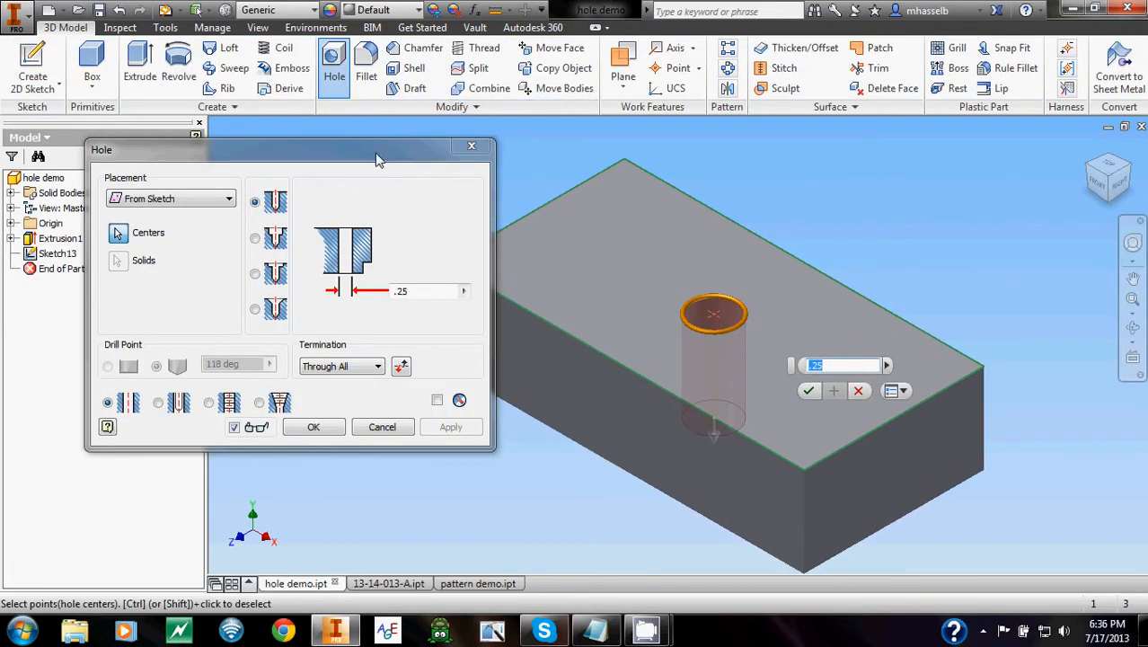
pyautogui.moveTo(331, 162); pyautogui.dragTo(337, 194)
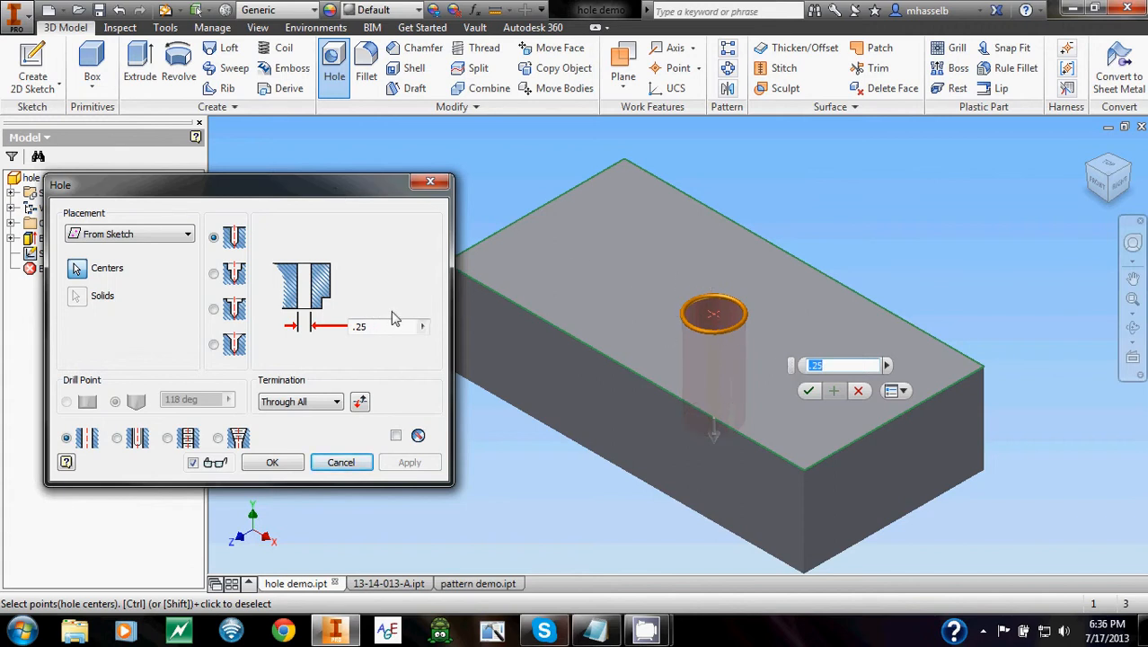
pyautogui.click(120, 441)
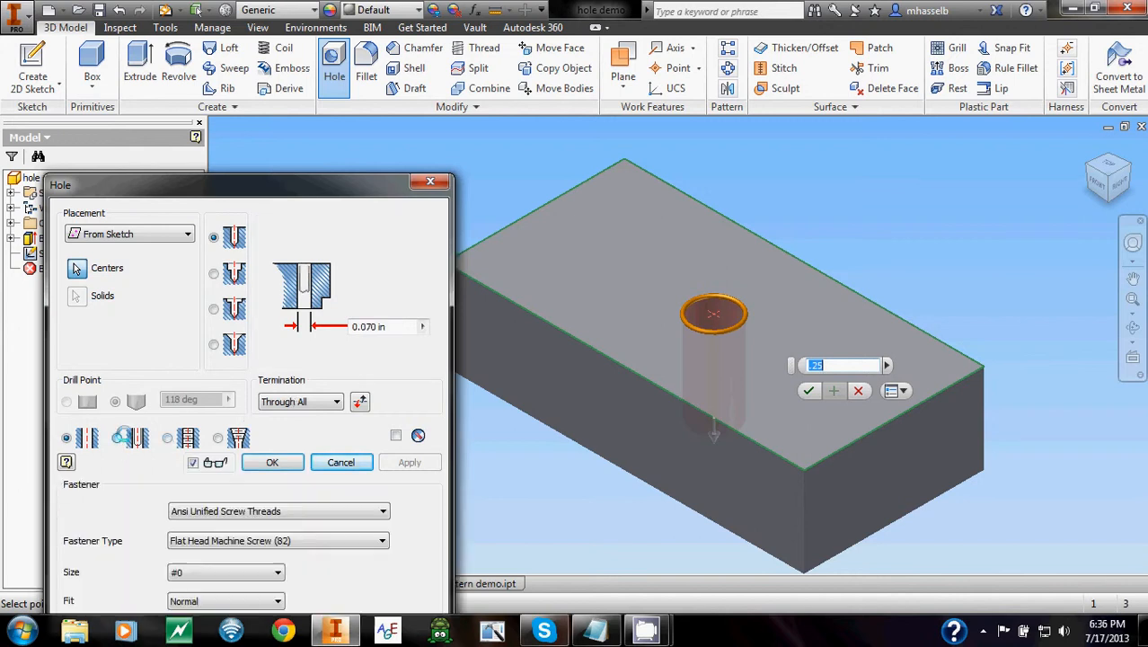
pyautogui.click(167, 438)
pyautogui.click(221, 440)
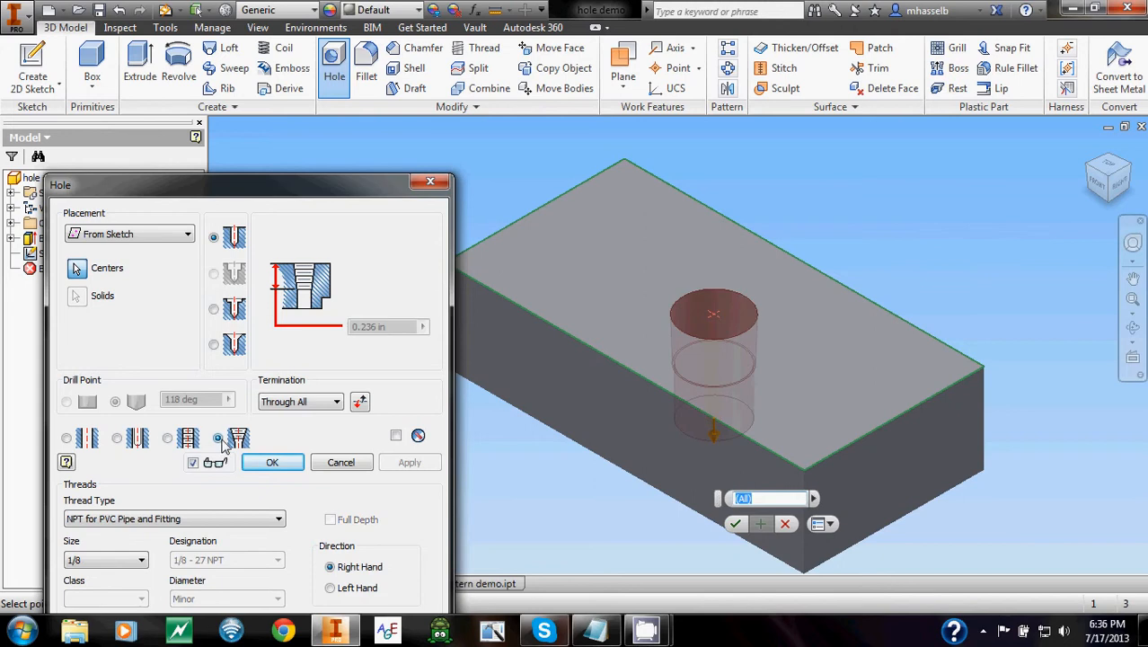
pyautogui.click(168, 438)
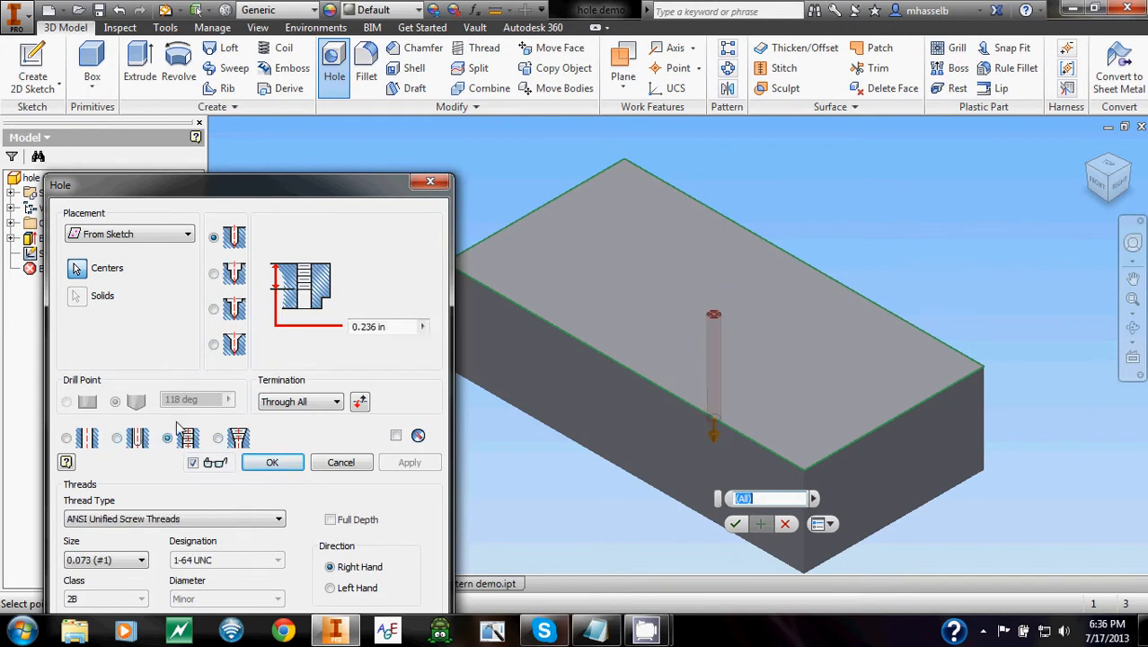
# Try the counterbore and spotface shapes for the tapped hole and settle on countersink.
pyautogui.click(214, 274)
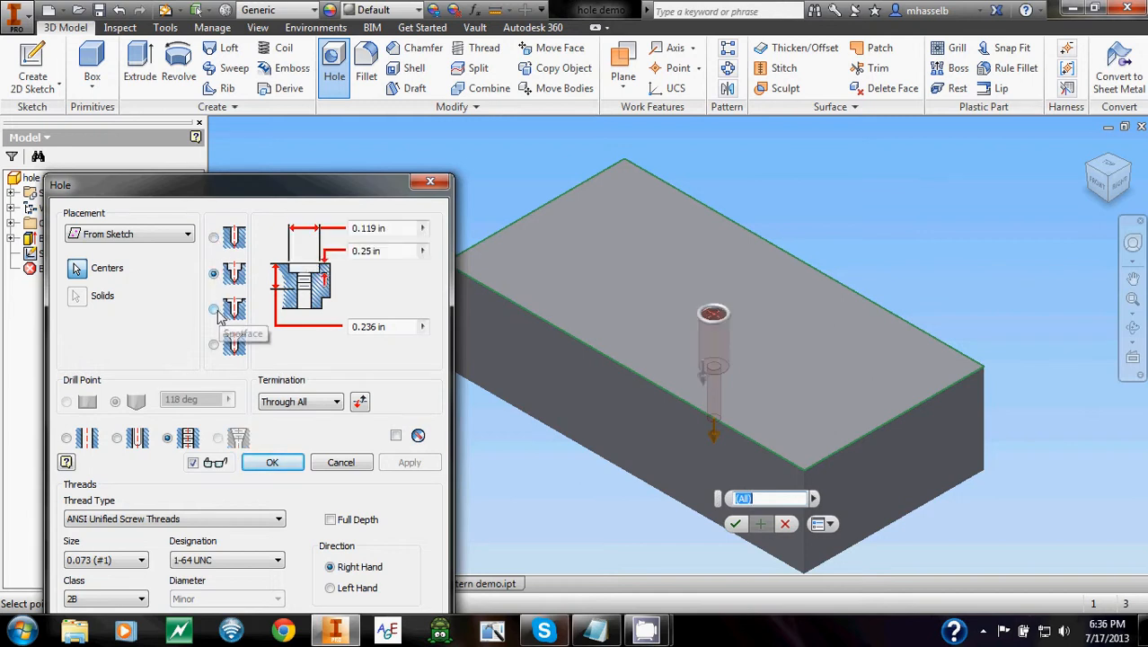
pyautogui.click(214, 311)
pyautogui.click(214, 347)
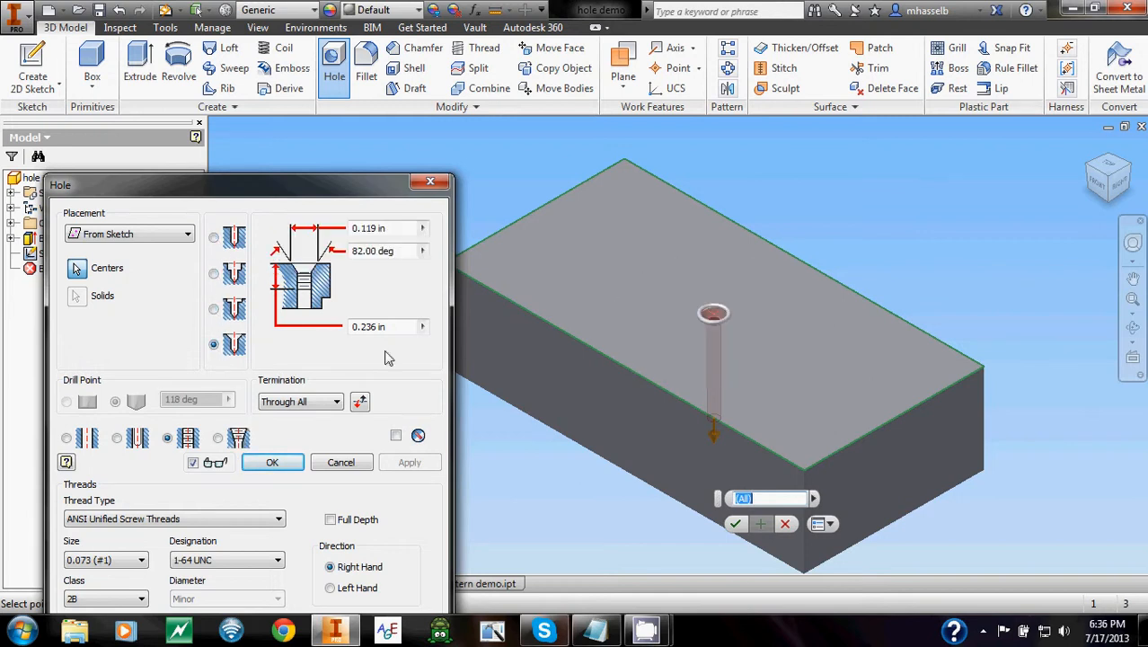
# Terminate the countersunk tapped hole at a 1 in distance, try a flat drill point, restore the 118-degree angled point and create the hole.
pyautogui.moveTo(519, 379); pyautogui.dragTo(622, 320, button='middle')
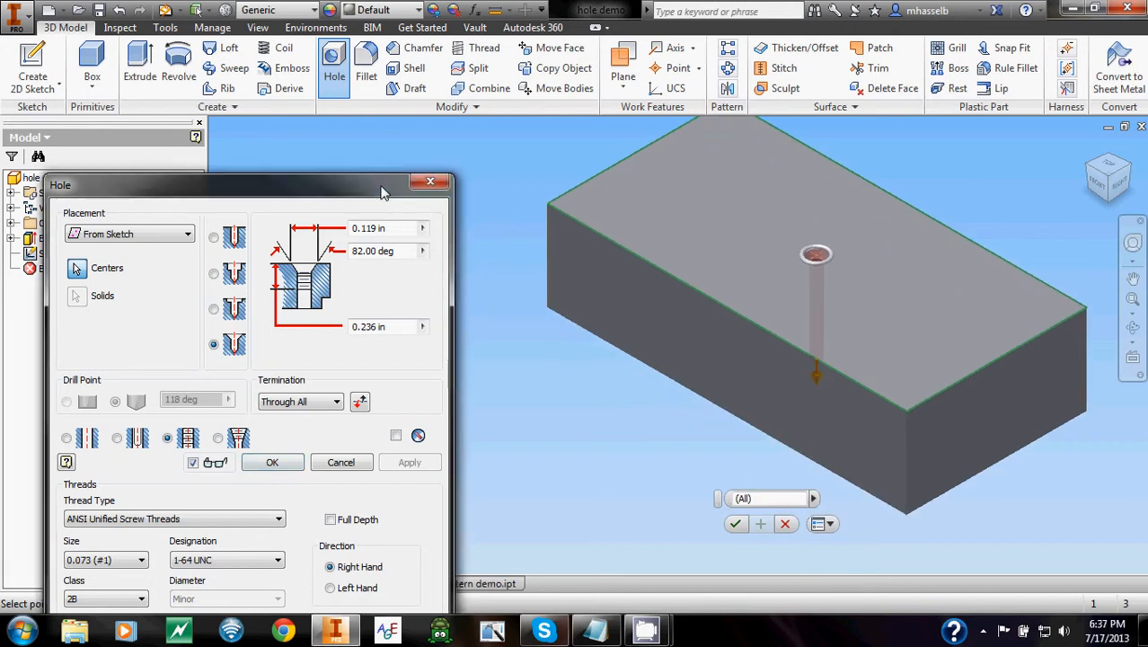
pyautogui.moveTo(384, 186); pyautogui.dragTo(366, 107)
pyautogui.click(306, 328)
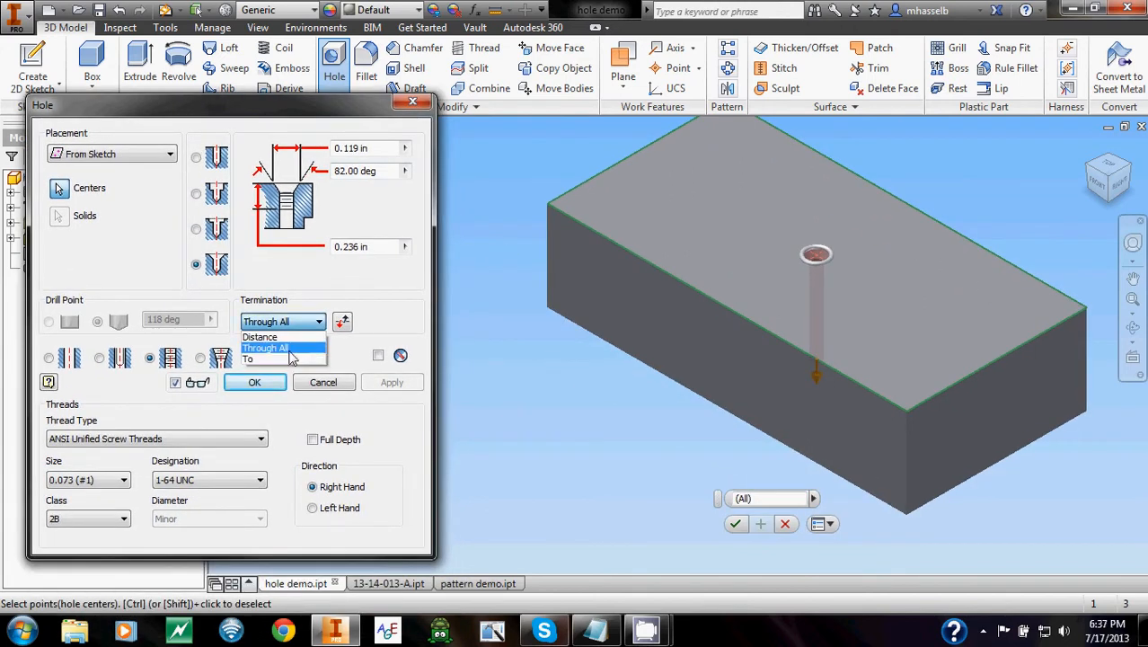
pyautogui.click(288, 341)
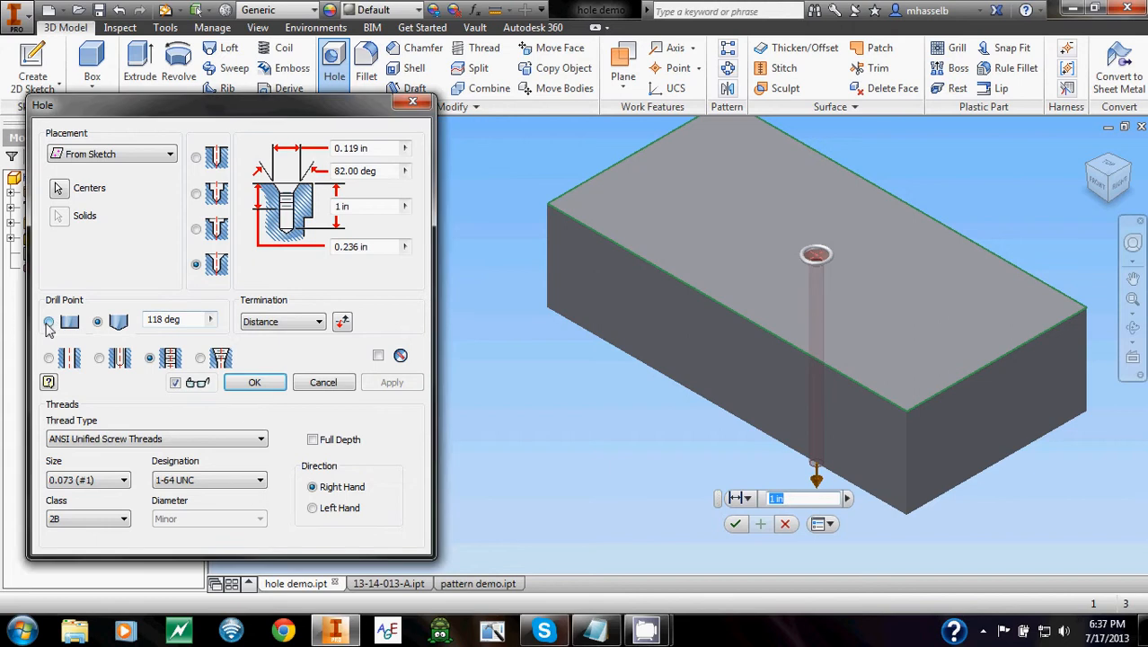
pyautogui.click(50, 324)
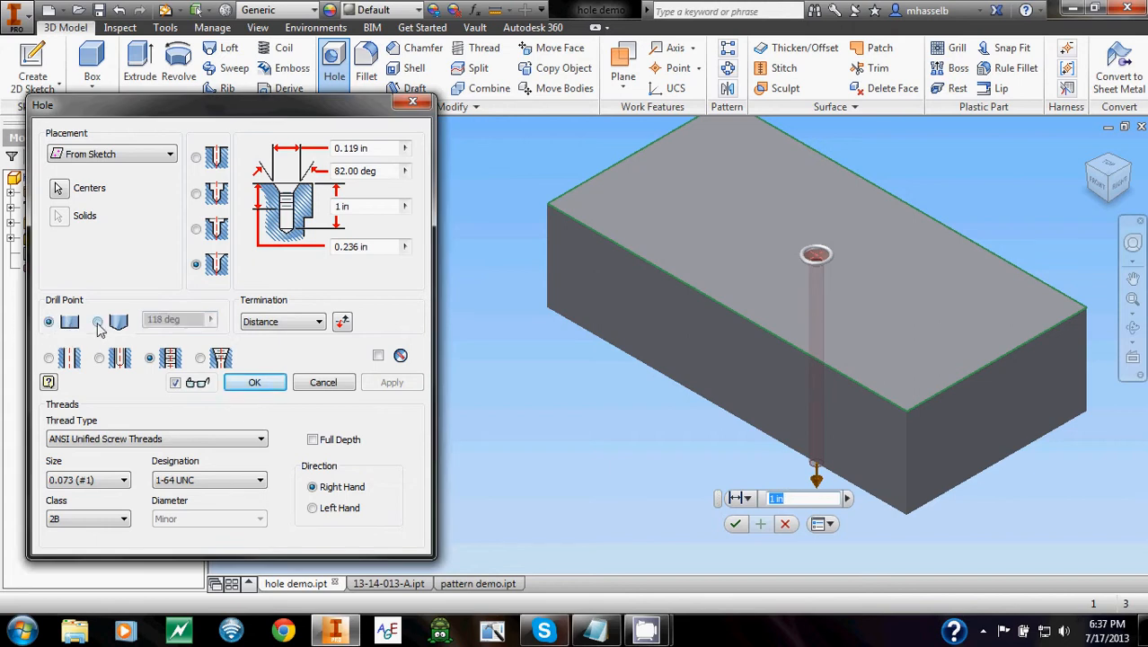
pyautogui.click(98, 324)
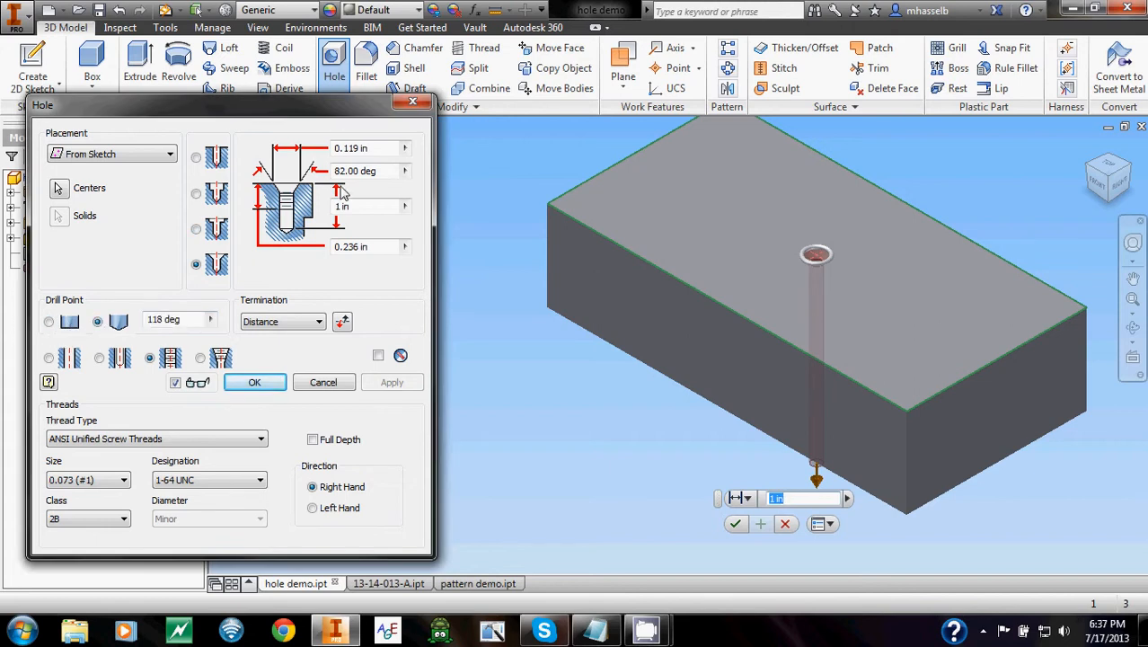
pyautogui.moveTo(618, 261); pyautogui.dragTo(605, 267, button='middle')
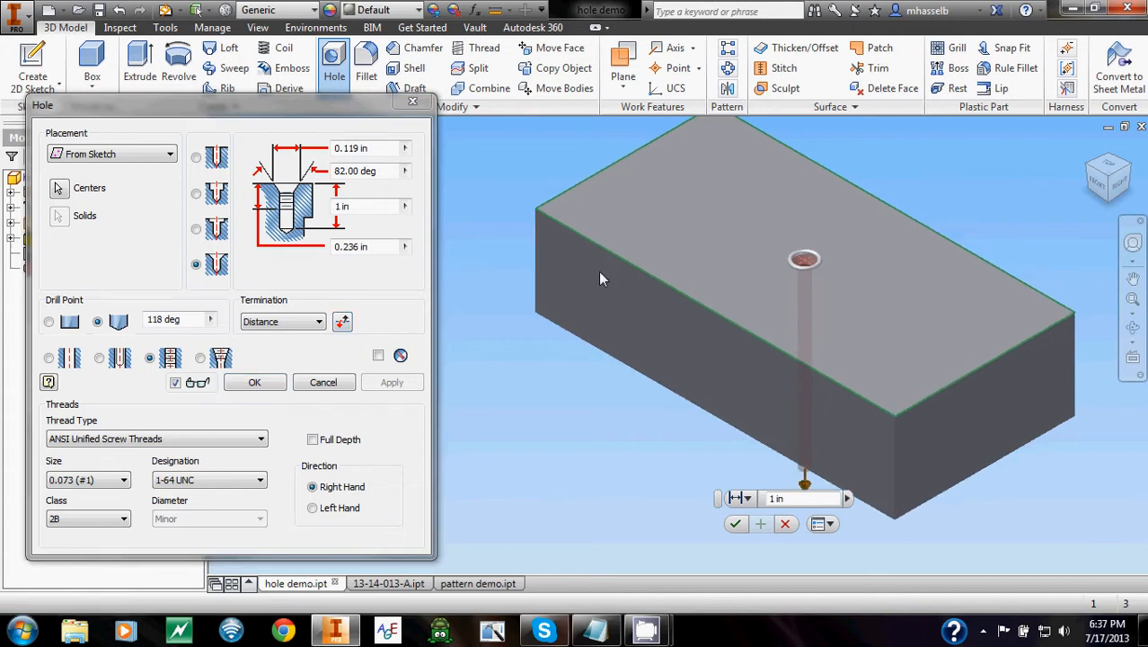
pyautogui.click(256, 383)
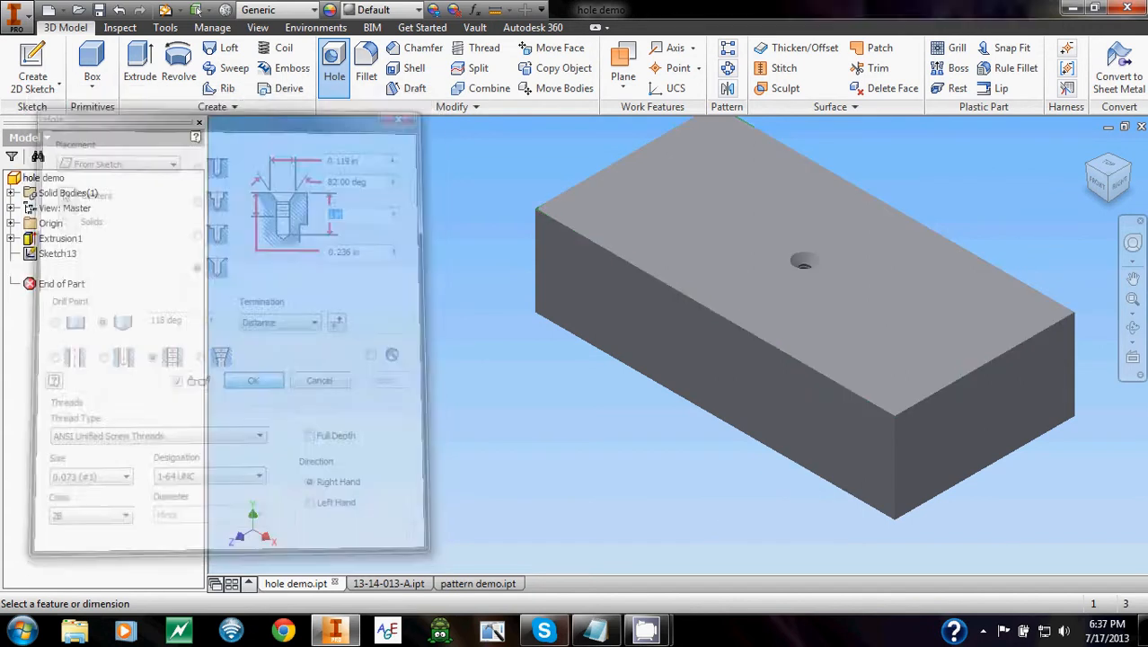
pyautogui.moveTo(496, 262); pyautogui.dragTo(393, 304, button='middle')
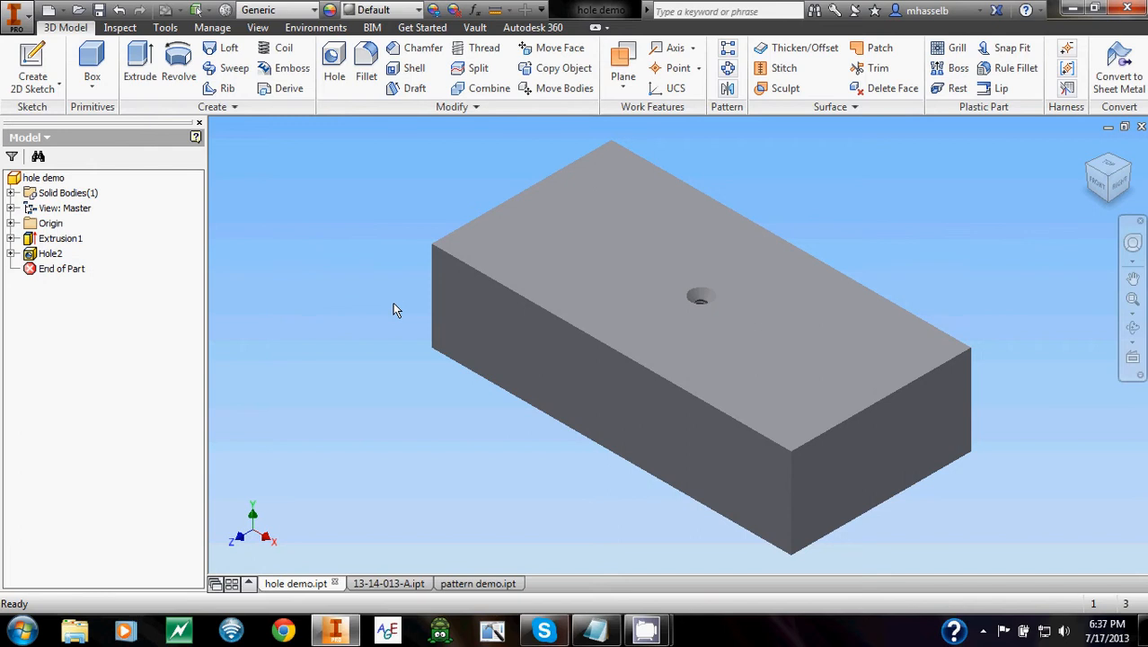
# Switch to the 13-14-013-A part and examine its perforated plate and the hole and rectangular pattern features in the model tree.
pyautogui.click(388, 584)
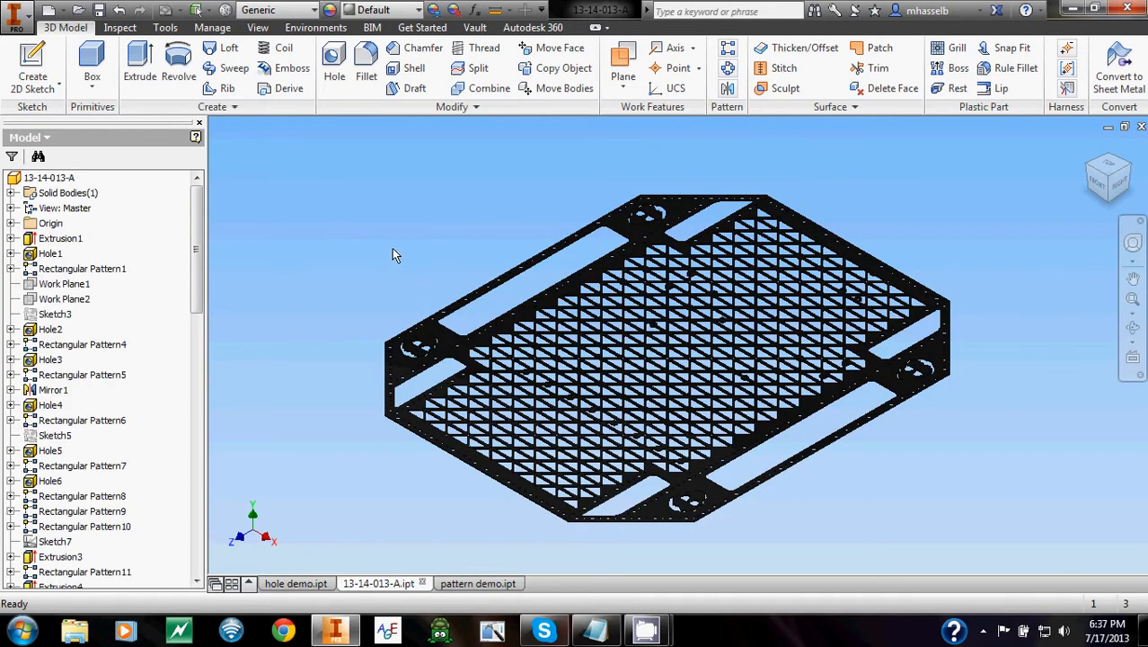
pyautogui.moveTo(401, 233); pyautogui.dragTo(468, 249, button='middle')
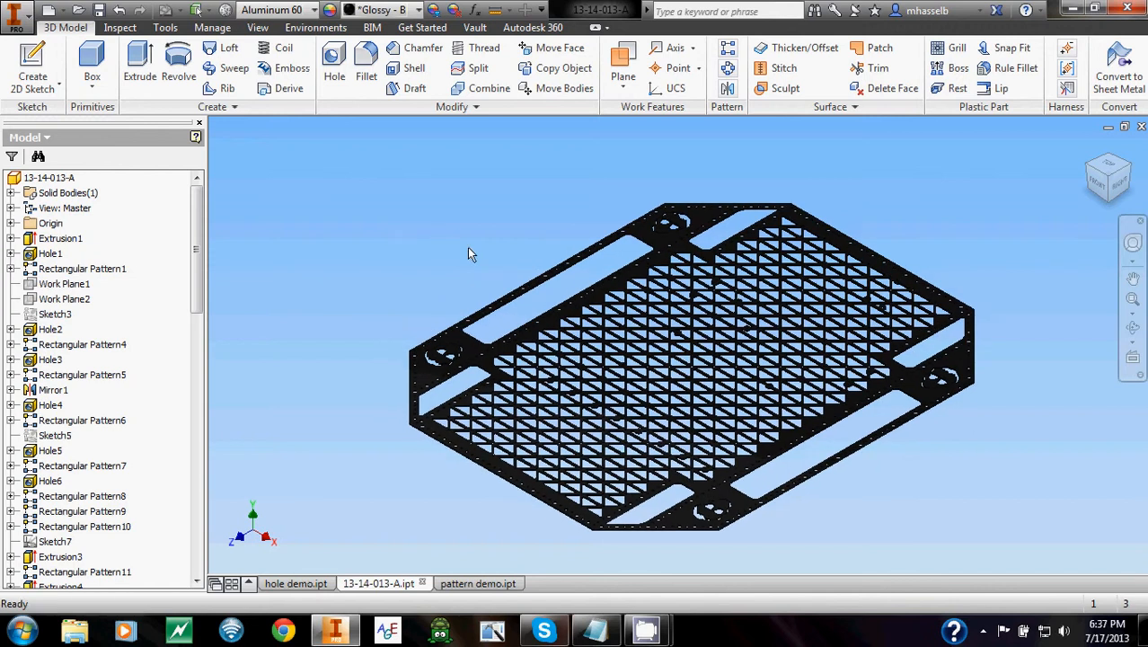
pyautogui.keyDown('shift'); pyautogui.moveTo(590, 245); pyautogui.dragTo(486, 245, button='middle'); pyautogui.keyUp('shift')
pyautogui.scroll(3, 486, 245)
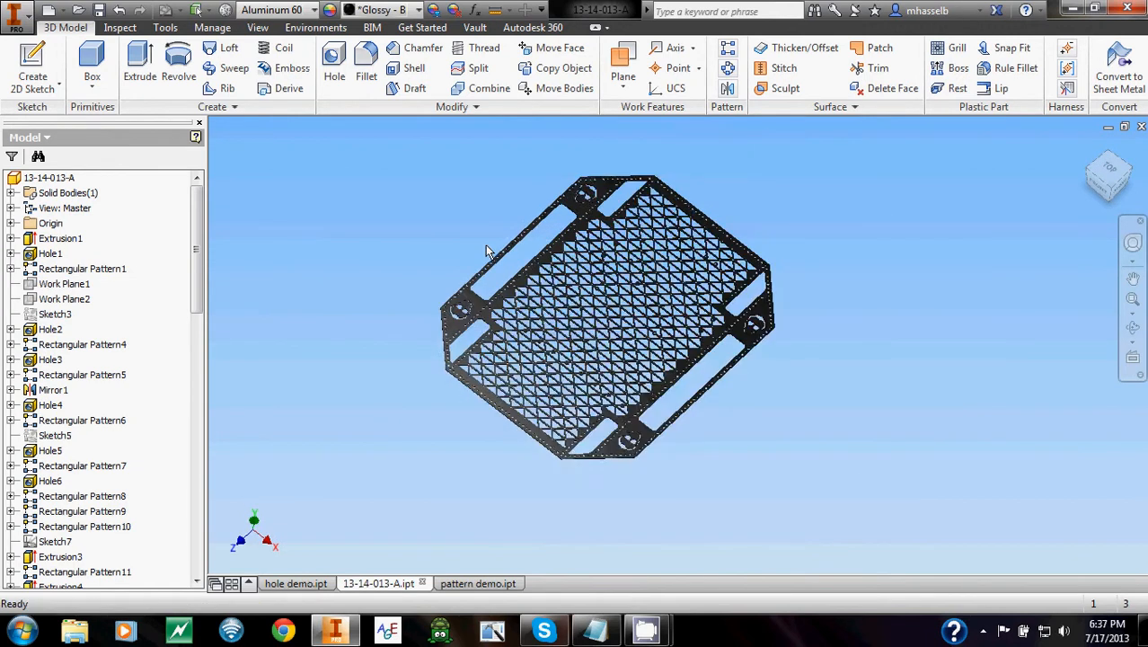
pyautogui.scroll(-6, 486, 245)
pyautogui.moveTo(806, 396); pyautogui.dragTo(829, 356, button='middle')
pyautogui.scroll(2, 829, 355)
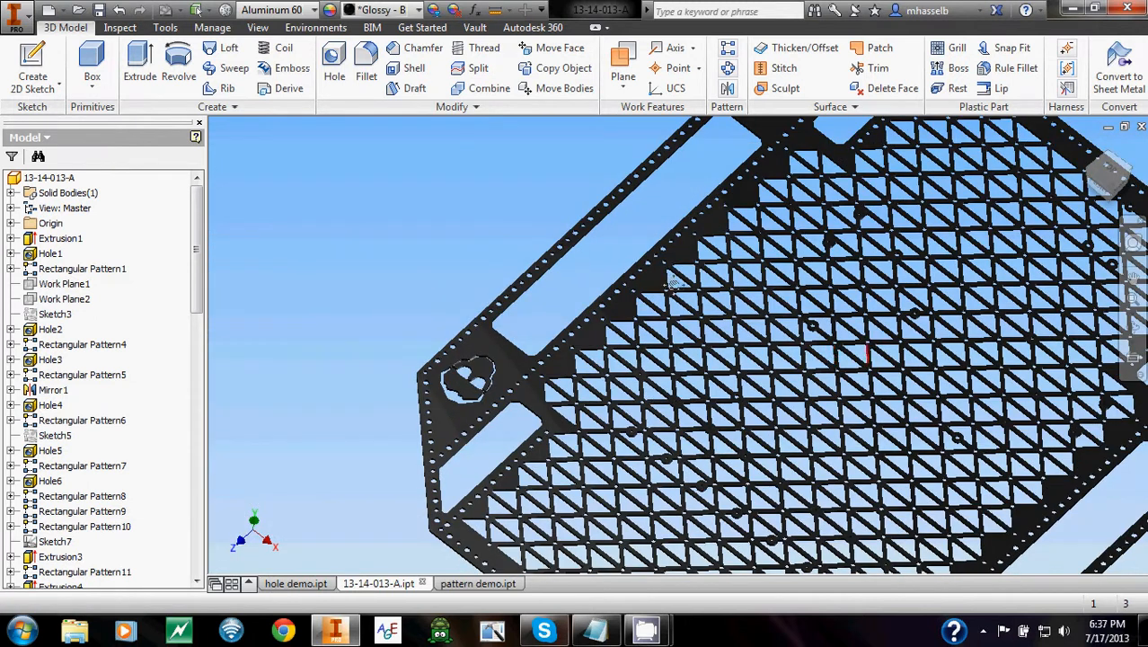
pyautogui.scroll(3, 672, 284)
pyautogui.moveTo(672, 284); pyautogui.dragTo(475, 235, button='middle')
pyautogui.click(1087, 149)
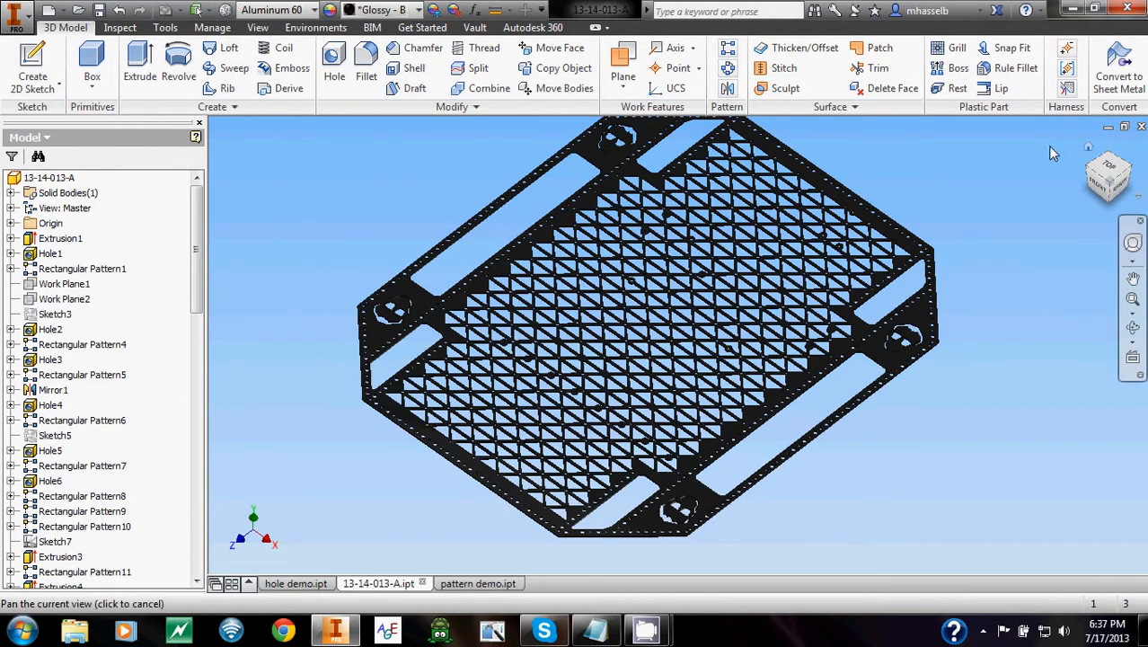
pyautogui.moveTo(881, 174)
pyautogui.mouseDown(button='middle')
pyautogui.moveTo(899, 182)
pyautogui.moveTo(863, 176)
pyautogui.mouseUp(button='middle')
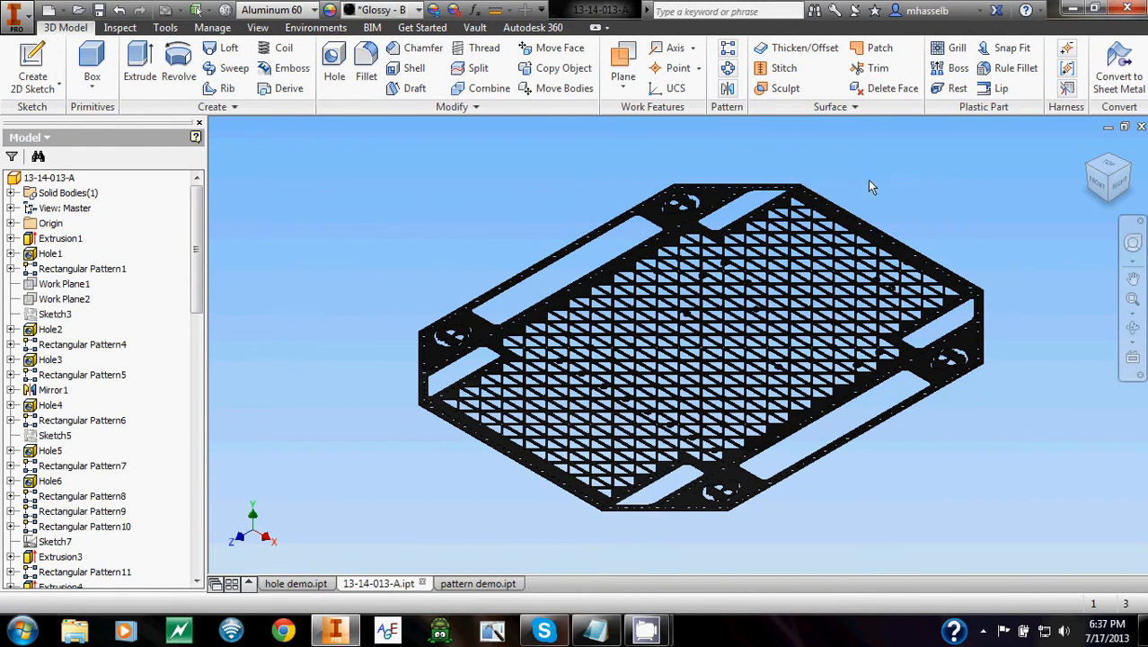
pyautogui.moveTo(868, 186); pyautogui.dragTo(879, 181, button='middle')
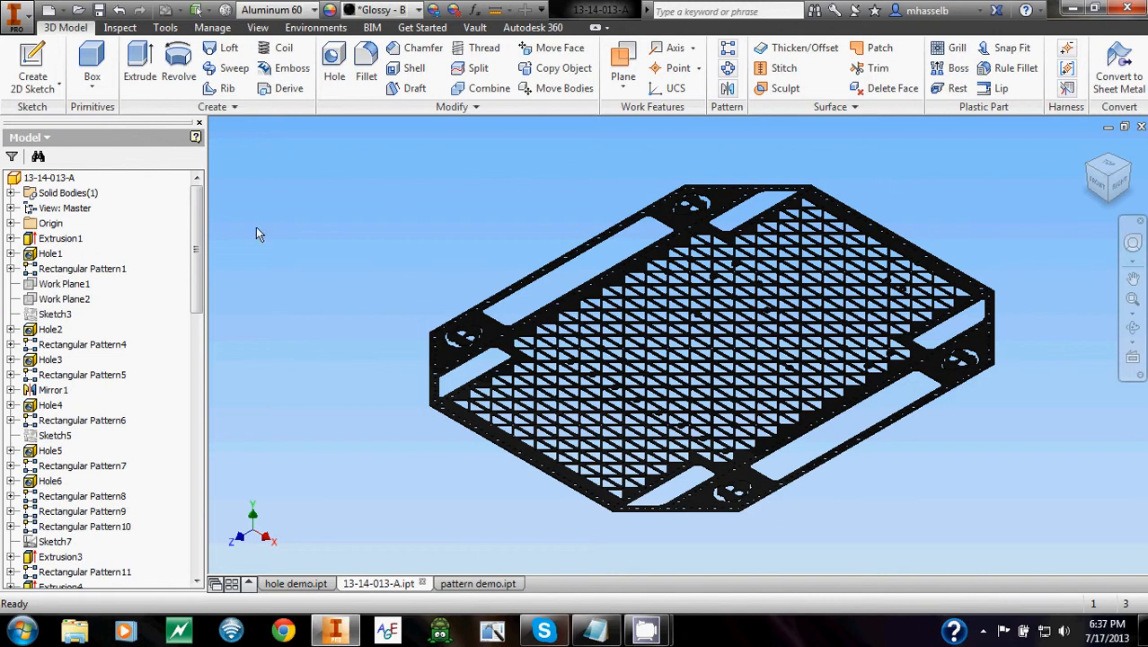
pyautogui.moveTo(198, 251); pyautogui.dragTo(197, 295)
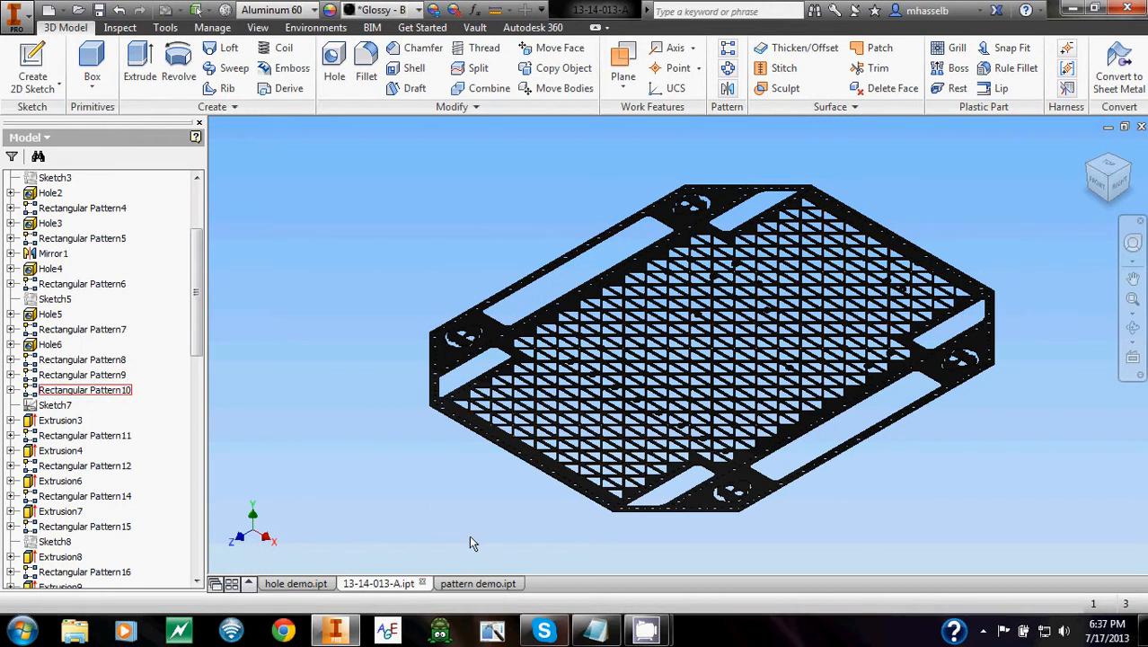
# Switch to the pattern demo part and extrude the sketched rectangle and all four circles 1 in downward.
pyautogui.click(476, 584)
pyautogui.moveTo(615, 410); pyautogui.dragTo(588, 372, button='middle')
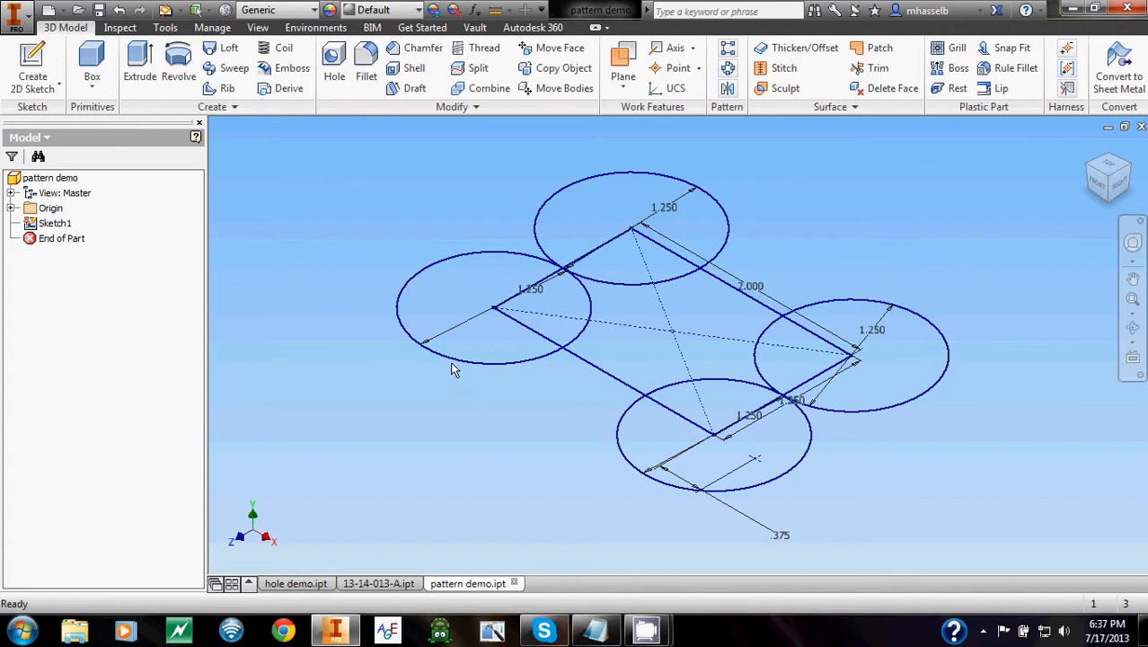
pyautogui.click(140, 67)
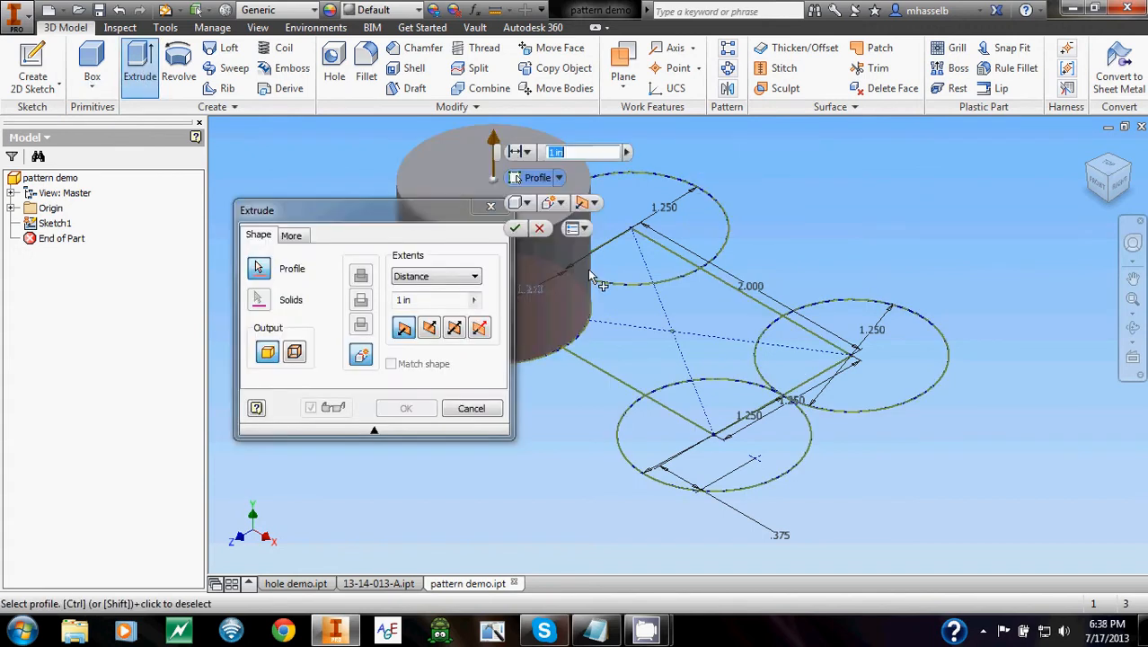
pyautogui.click(689, 348)
pyautogui.click(867, 386)
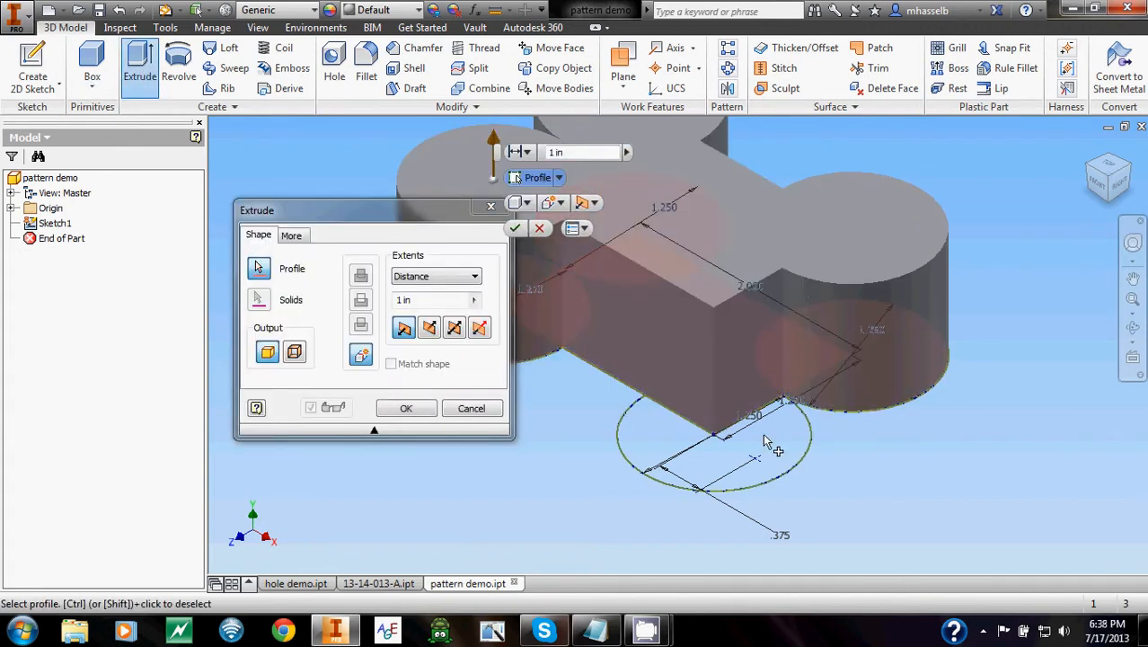
pyautogui.click(765, 443)
pyautogui.click(429, 328)
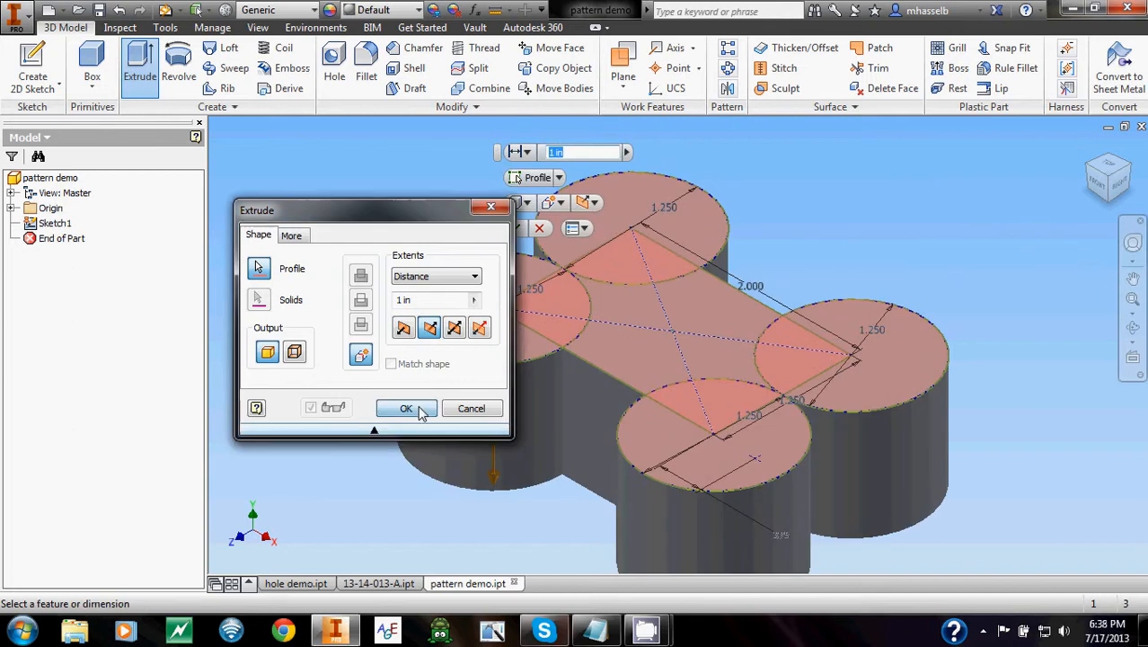
pyautogui.click(410, 408)
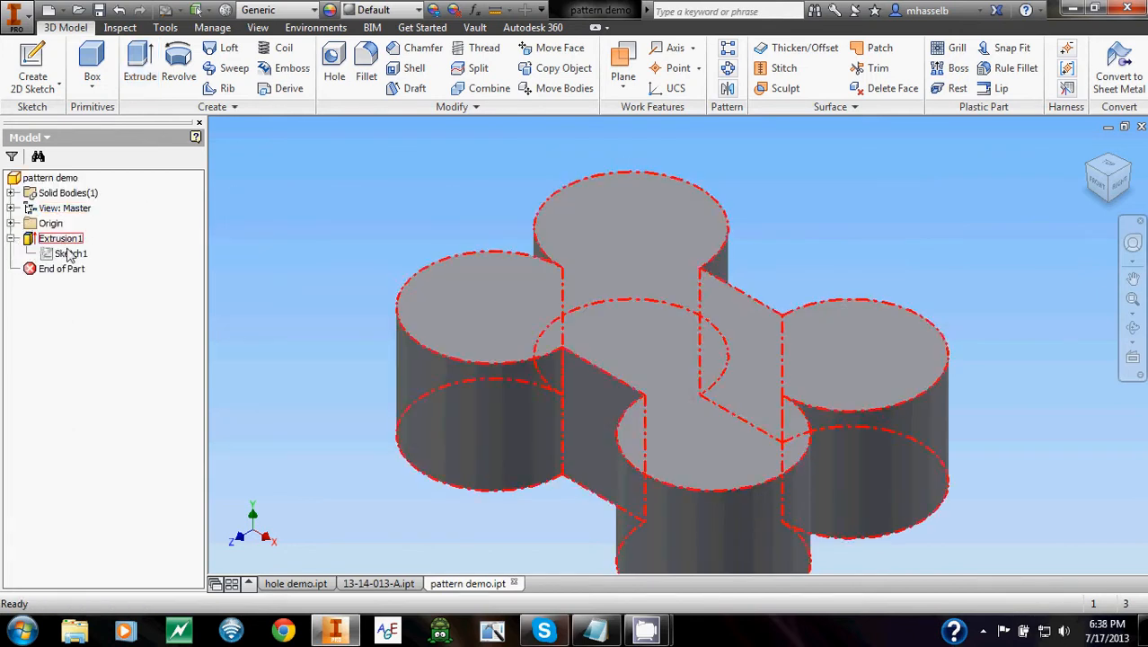
# Make the extrusion's consumed sketch visible on the top face of the part.
pyautogui.rightClick(69, 256)
pyautogui.click(99, 418)
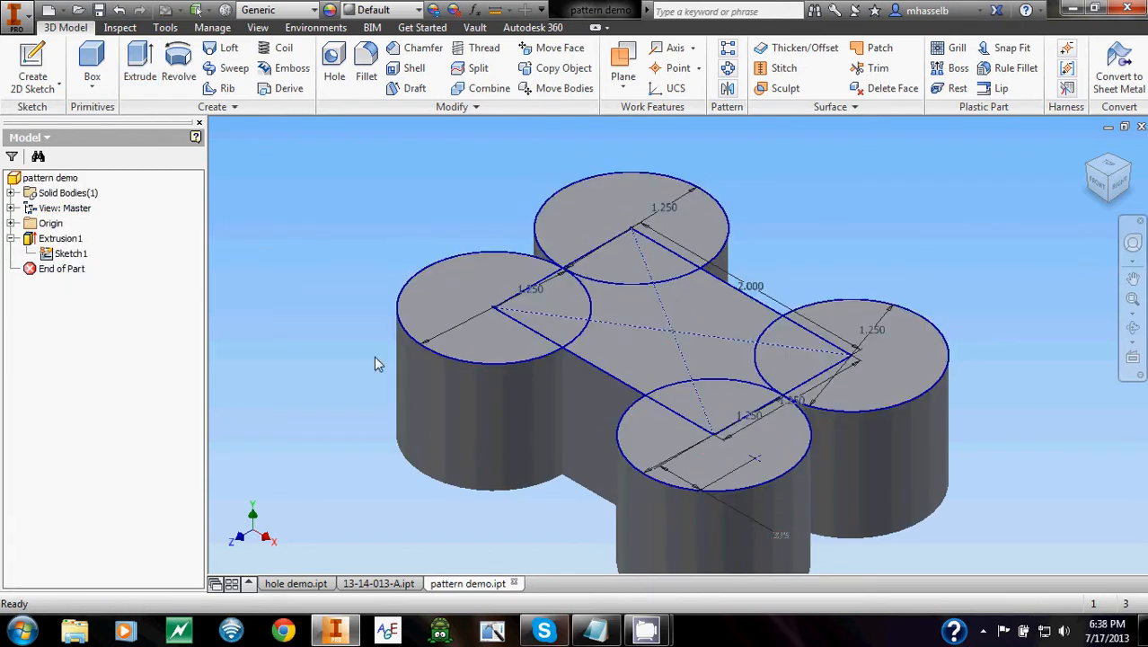
pyautogui.moveTo(759, 372); pyautogui.dragTo(769, 319, button='middle')
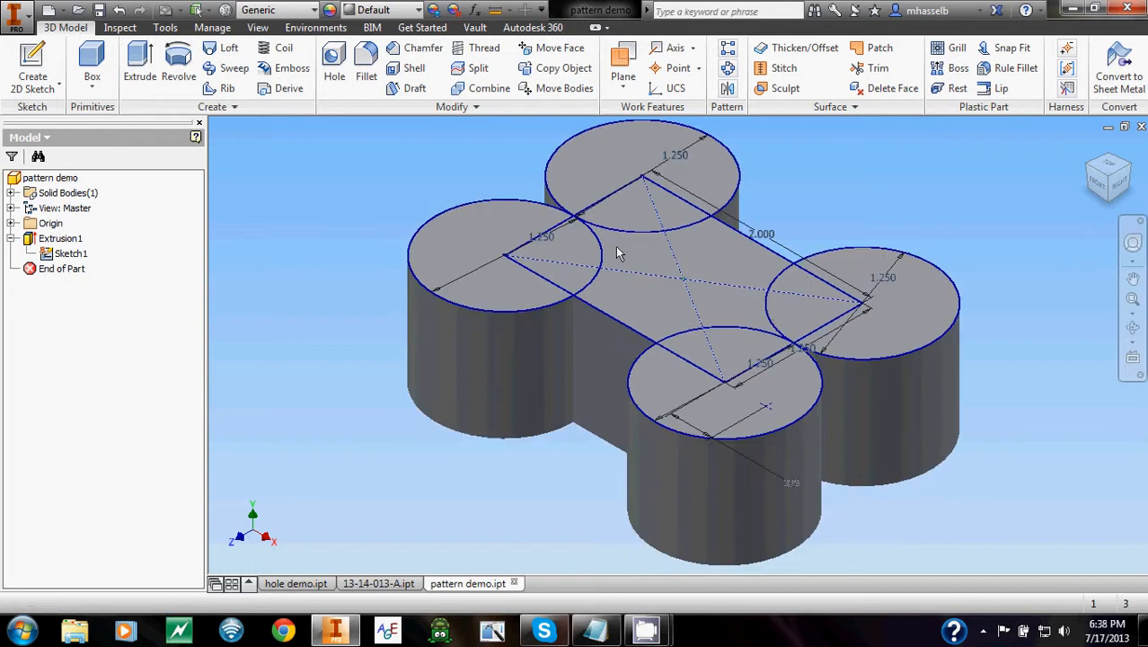
# Create simple 0.25 in holes 1 in deep at the two sketch points on the front cylinder and hide the sketch.
pyautogui.click(334, 80)
pyautogui.click(254, 383)
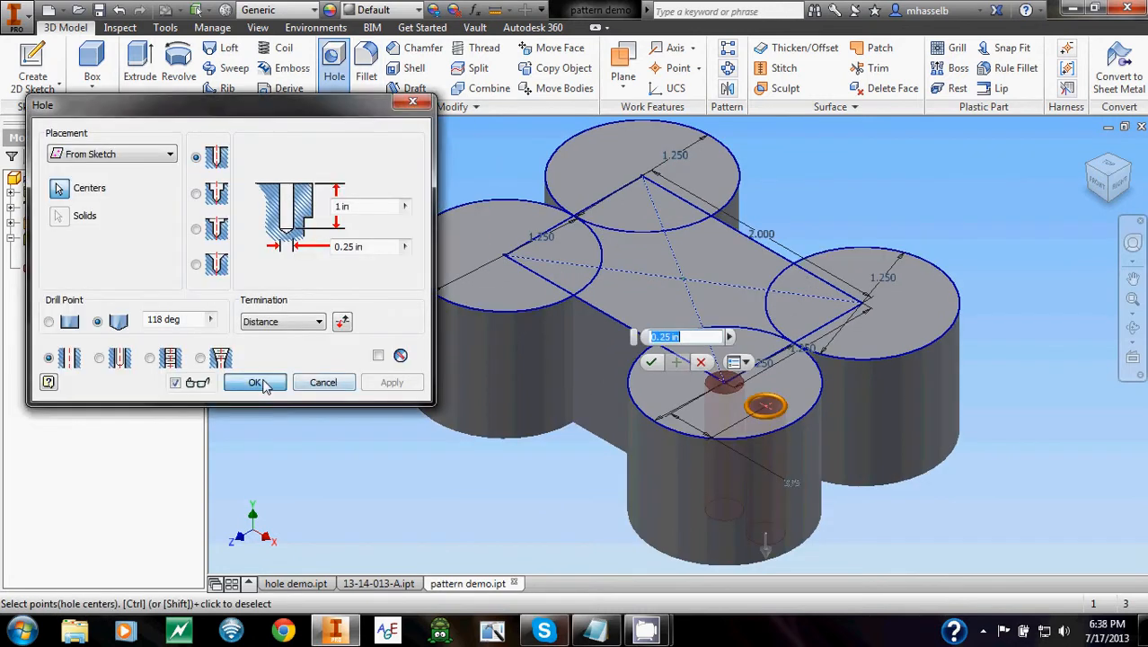
pyautogui.moveTo(746, 377); pyautogui.dragTo(691, 369, button='middle')
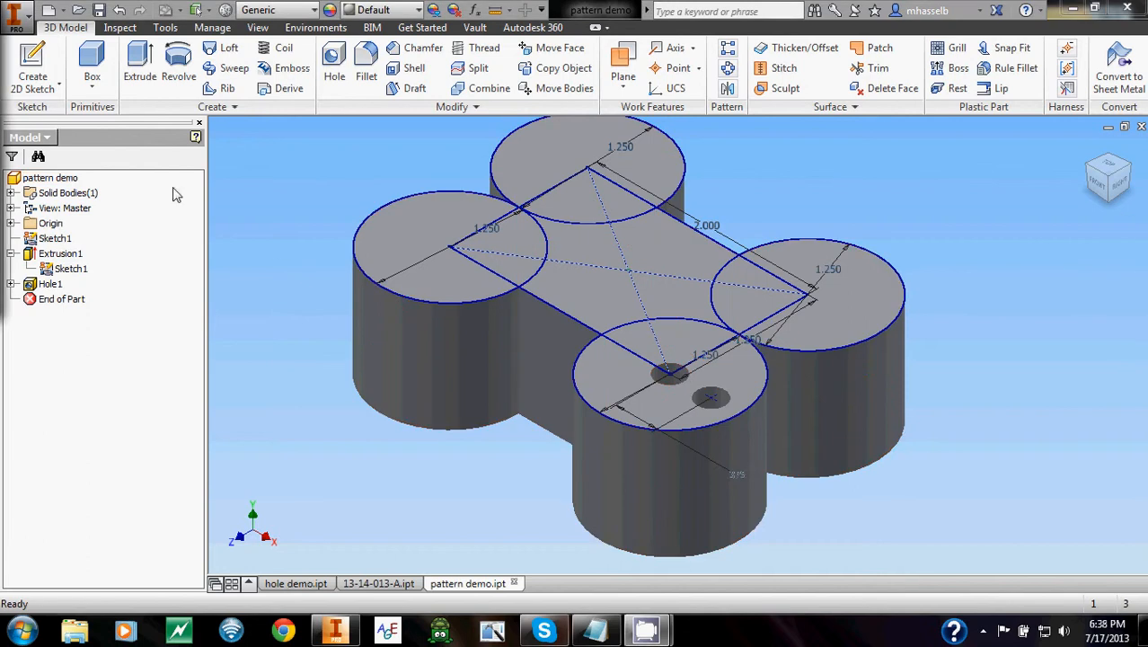
pyautogui.rightClick(68, 268)
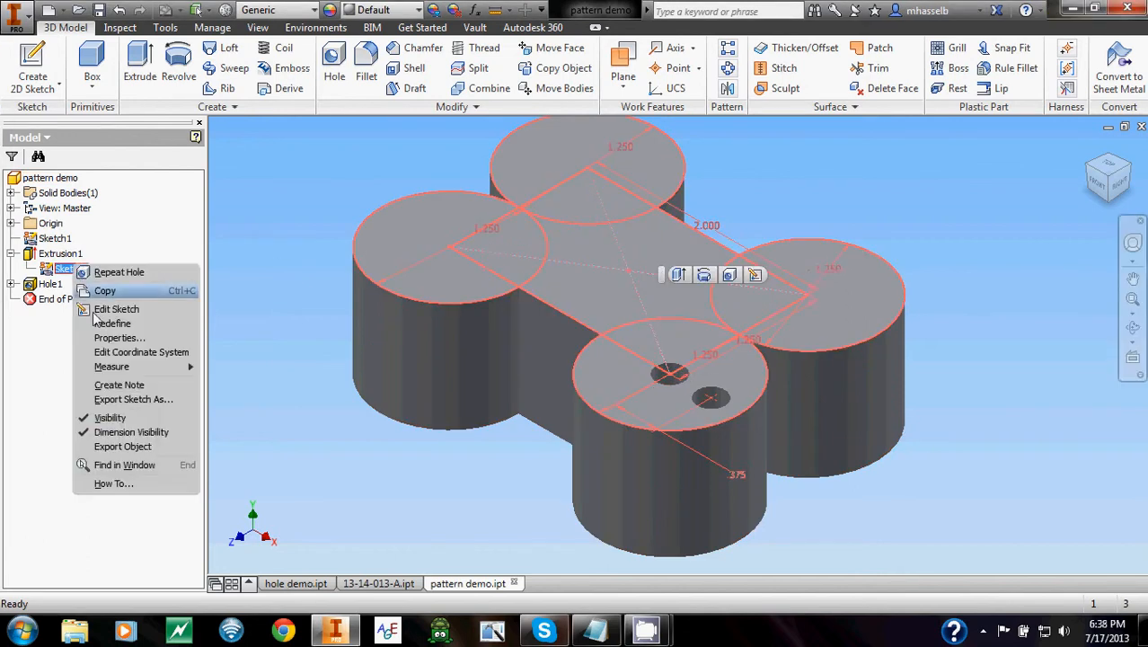
pyautogui.click(124, 420)
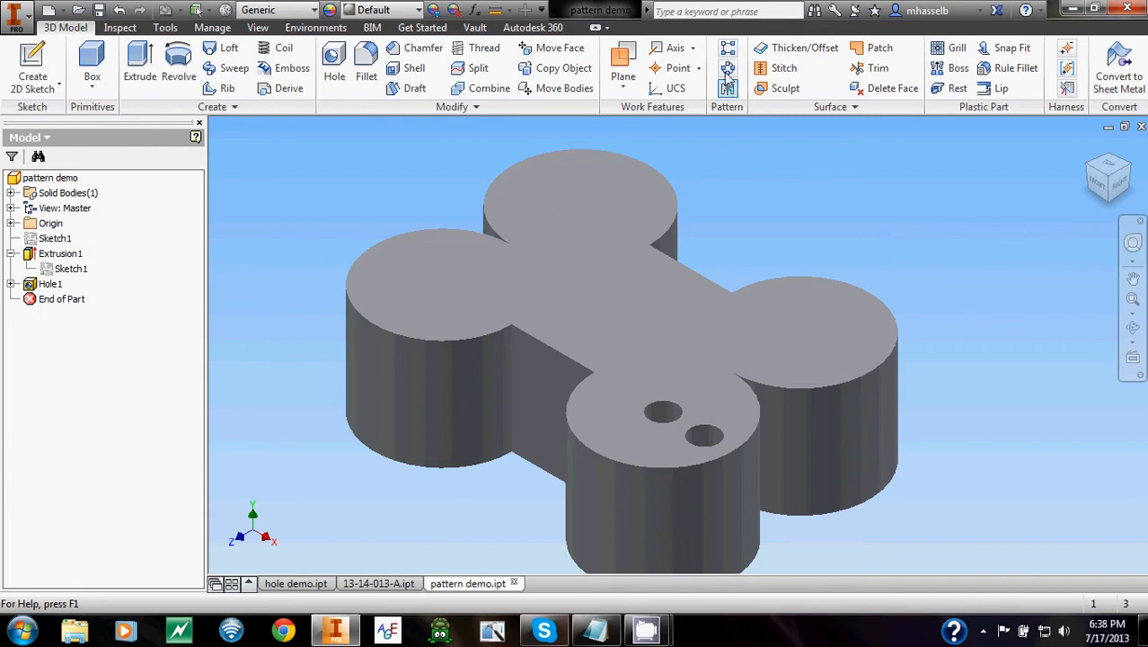
# Start a circular pattern of the hole feature using the front cylinder's centre hole as the rotation axis.
pyautogui.click(728, 72)
pyautogui.moveTo(652, 221); pyautogui.dragTo(687, 181, button='middle')
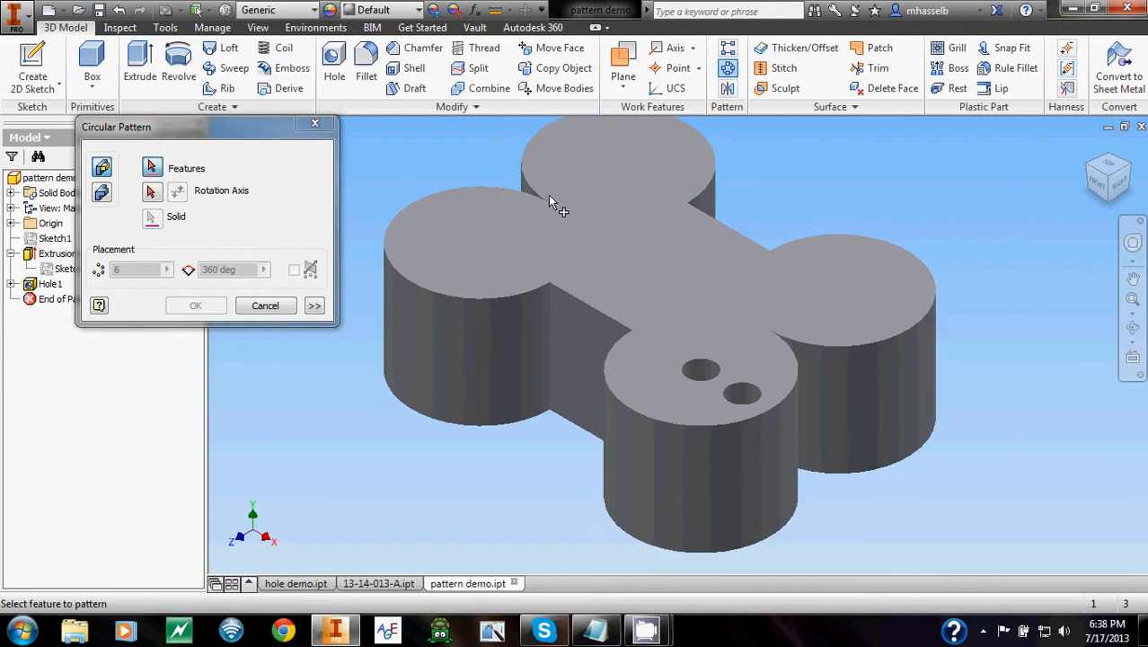
pyautogui.click(157, 180)
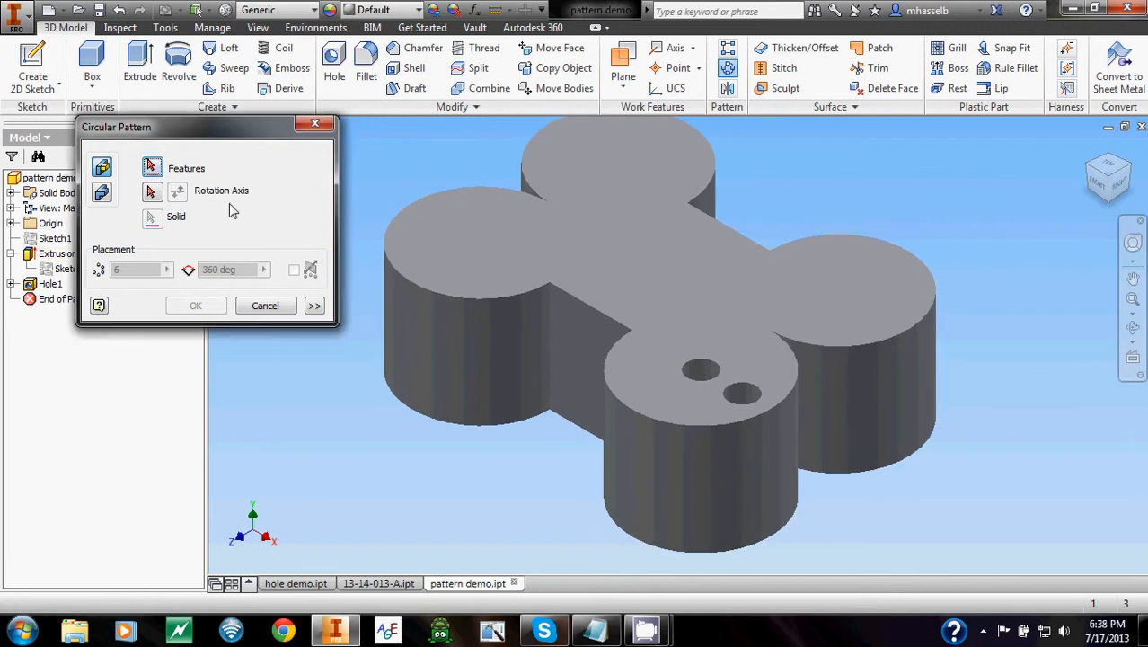
pyautogui.click(744, 406)
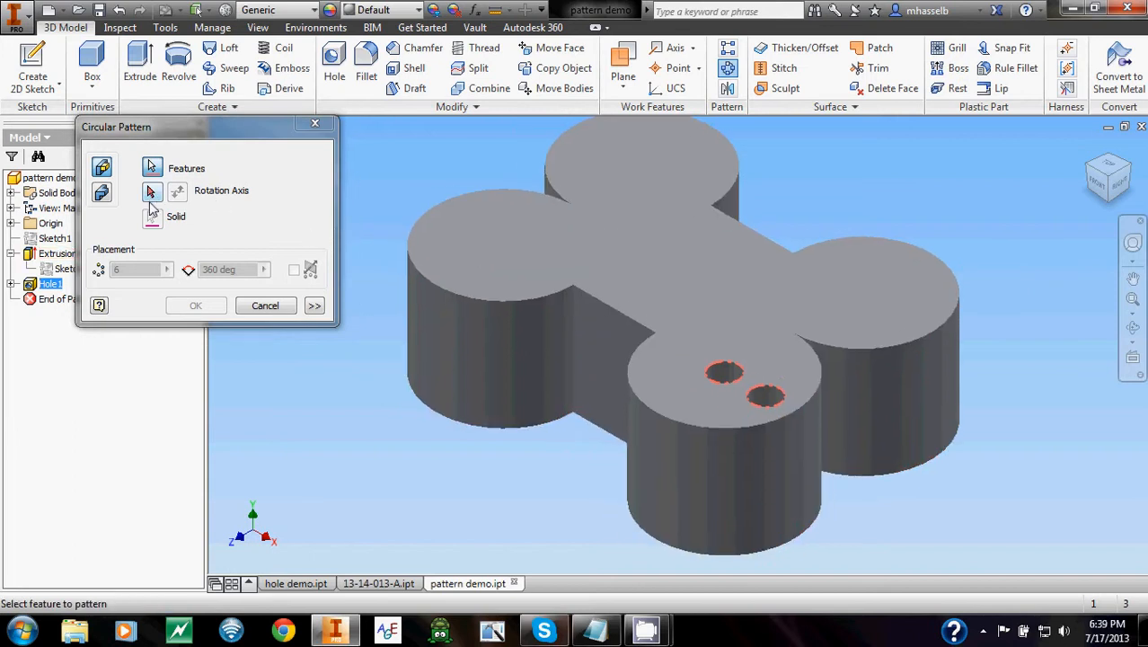
pyautogui.click(151, 192)
pyautogui.click(726, 382)
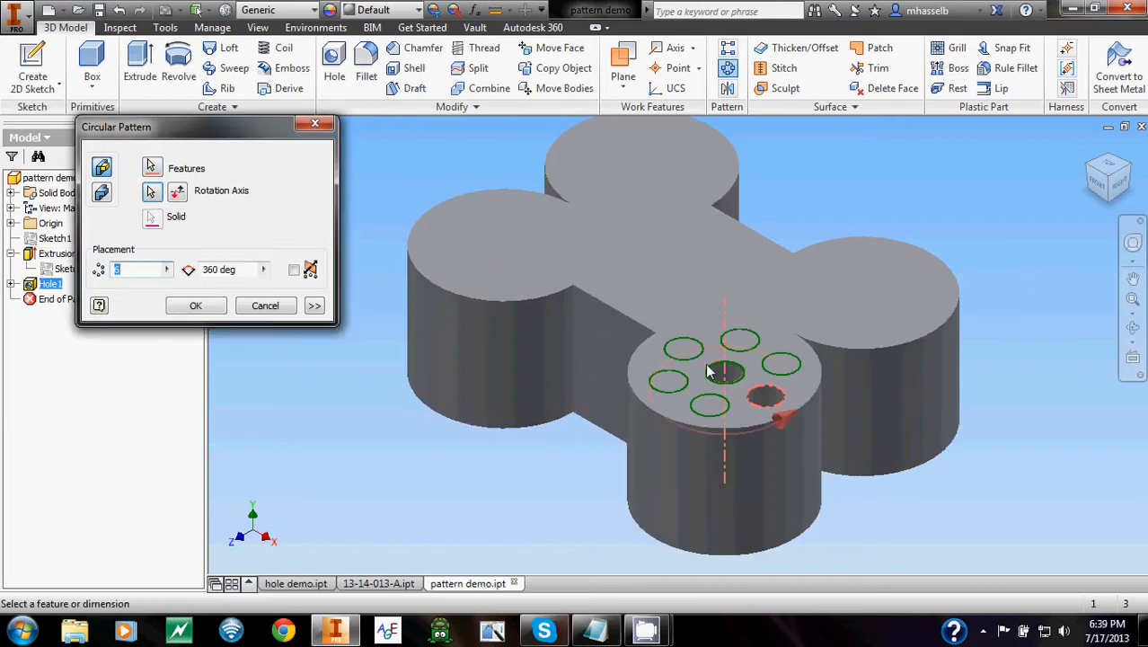
# Set the circular pattern to 3 occurrences over 180 degrees, distributed on both sides of the original hole, and create it.
pyautogui.moveTo(650, 336); pyautogui.dragTo(701, 333, button='middle')
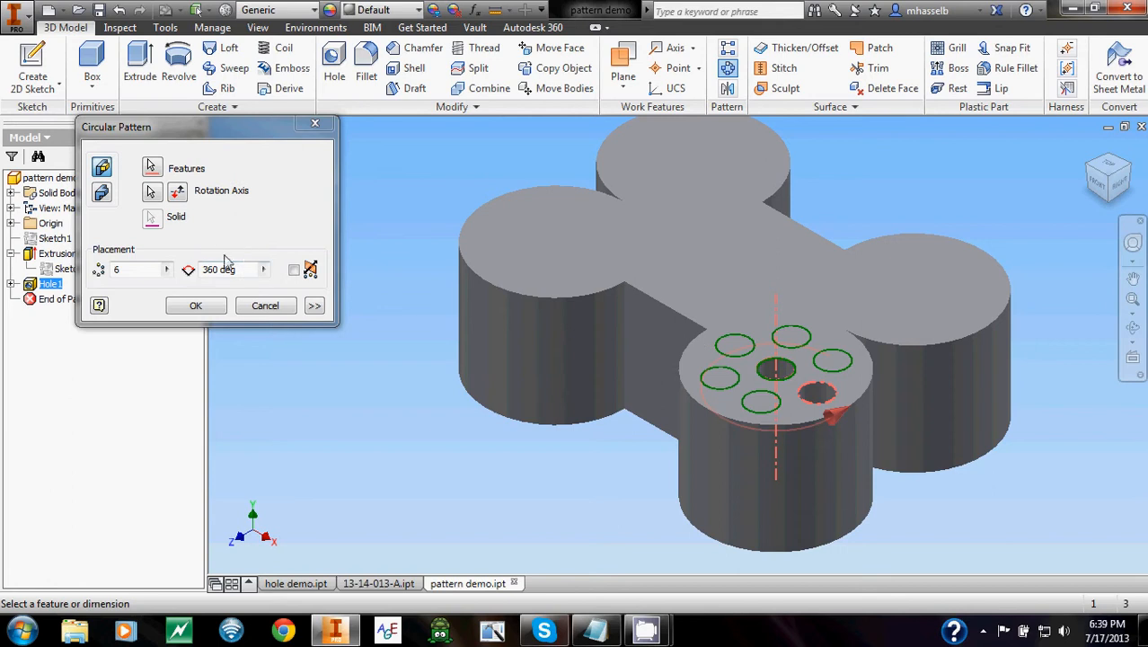
pyautogui.moveTo(137, 267); pyautogui.dragTo(92, 265)
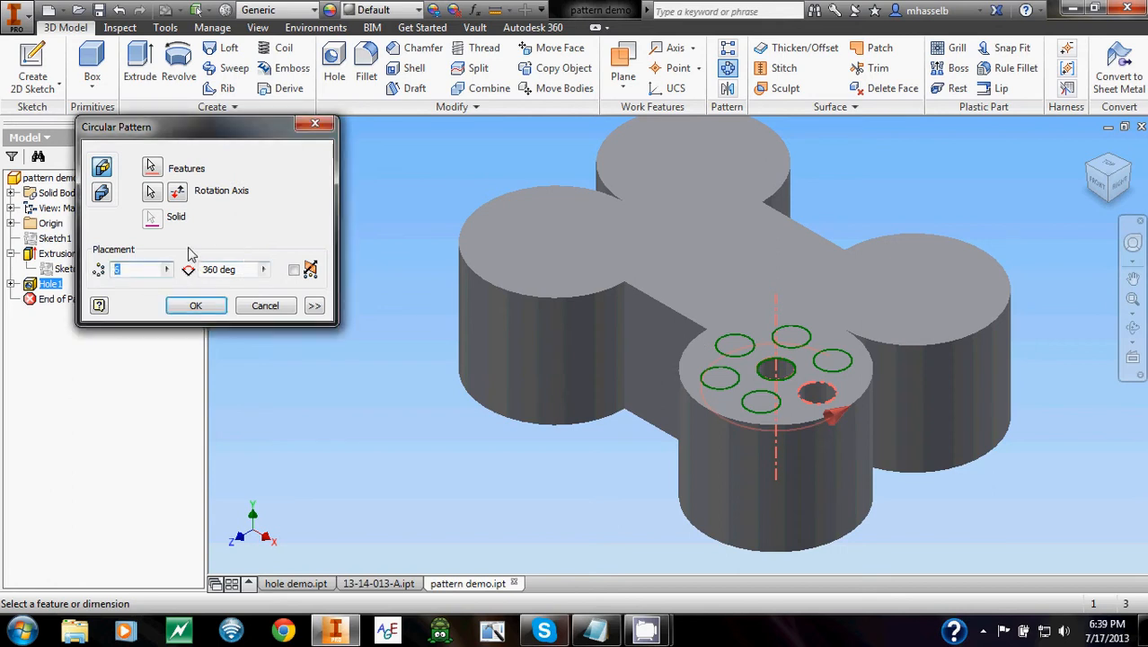
pyautogui.write('3')
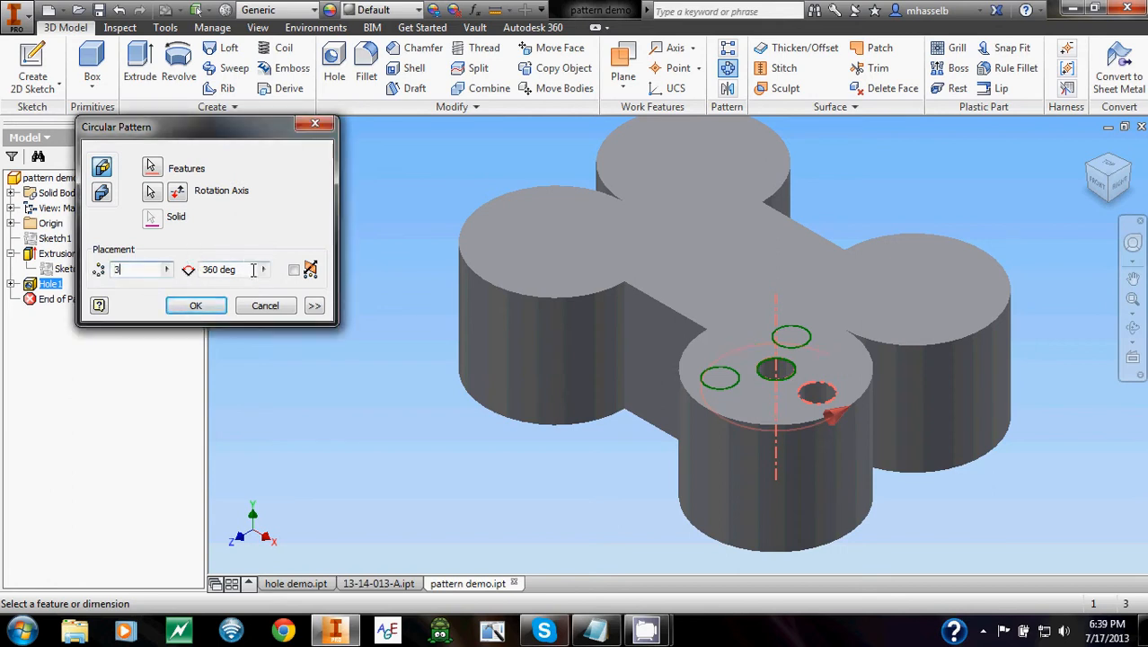
pyautogui.moveTo(253, 269); pyautogui.dragTo(192, 275)
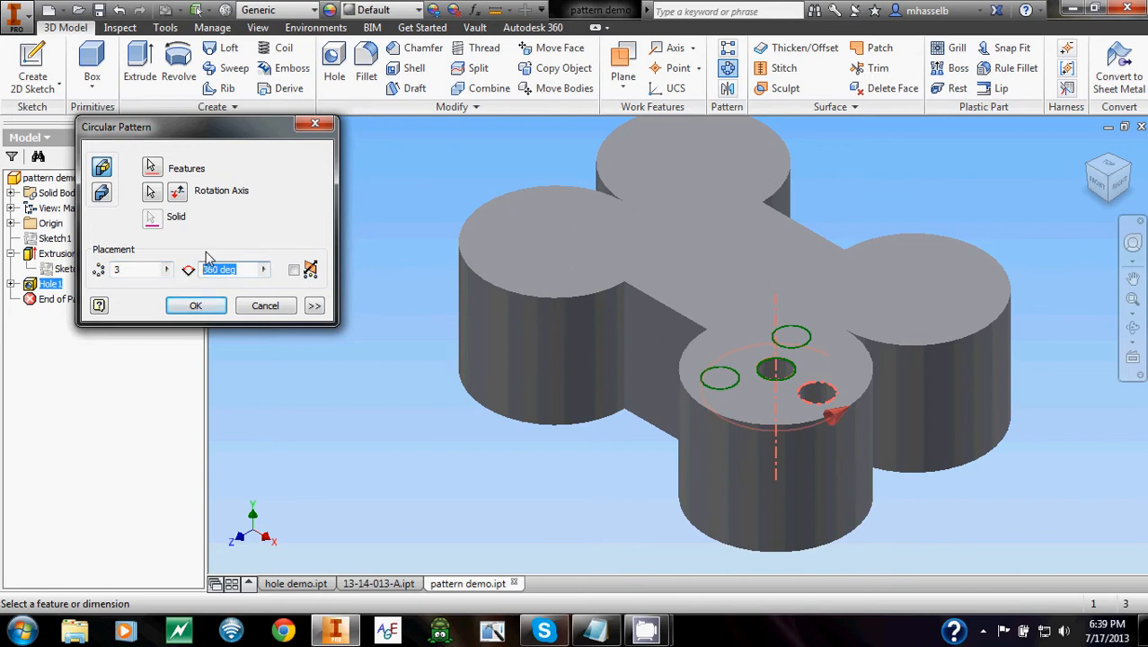
pyautogui.write('180')
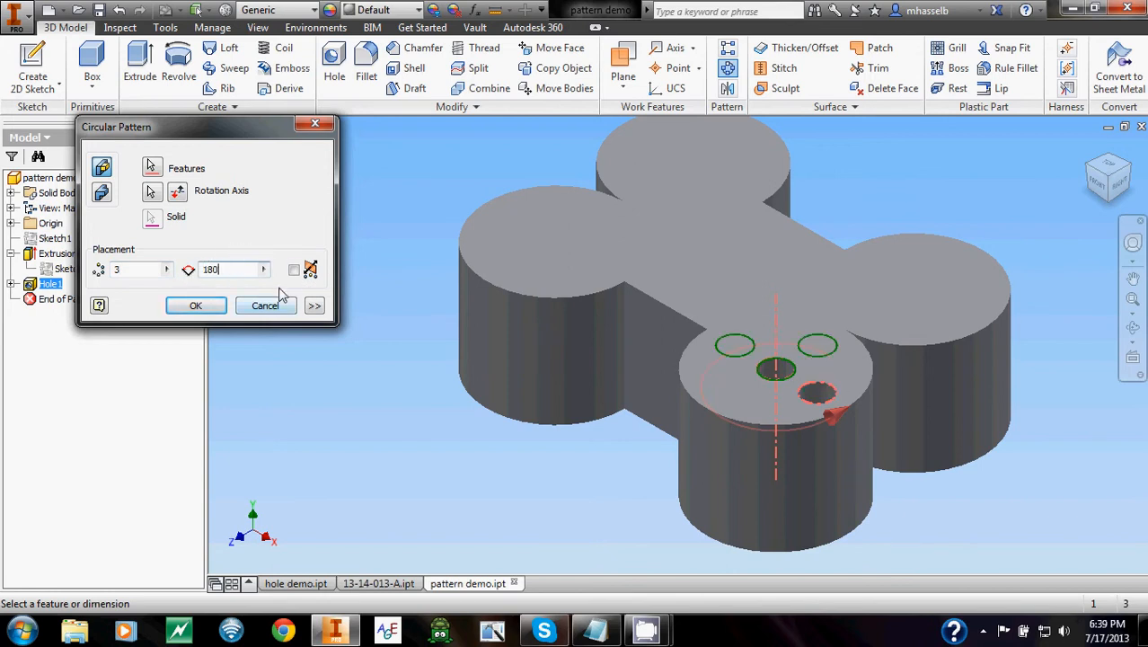
pyautogui.click(293, 270)
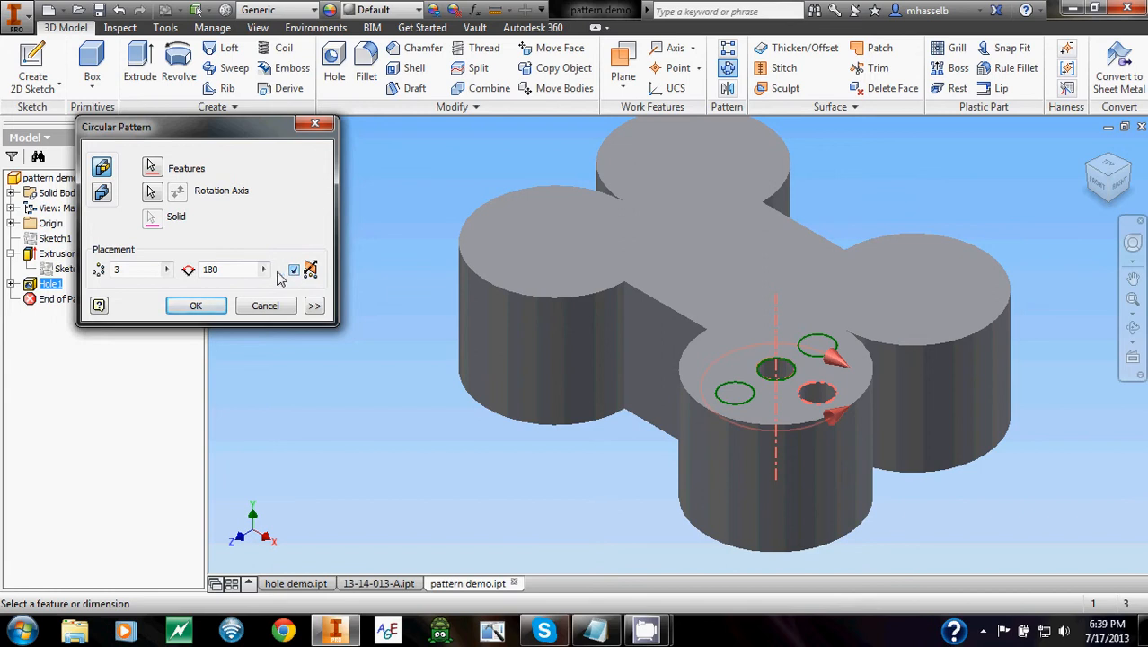
pyautogui.click(196, 305)
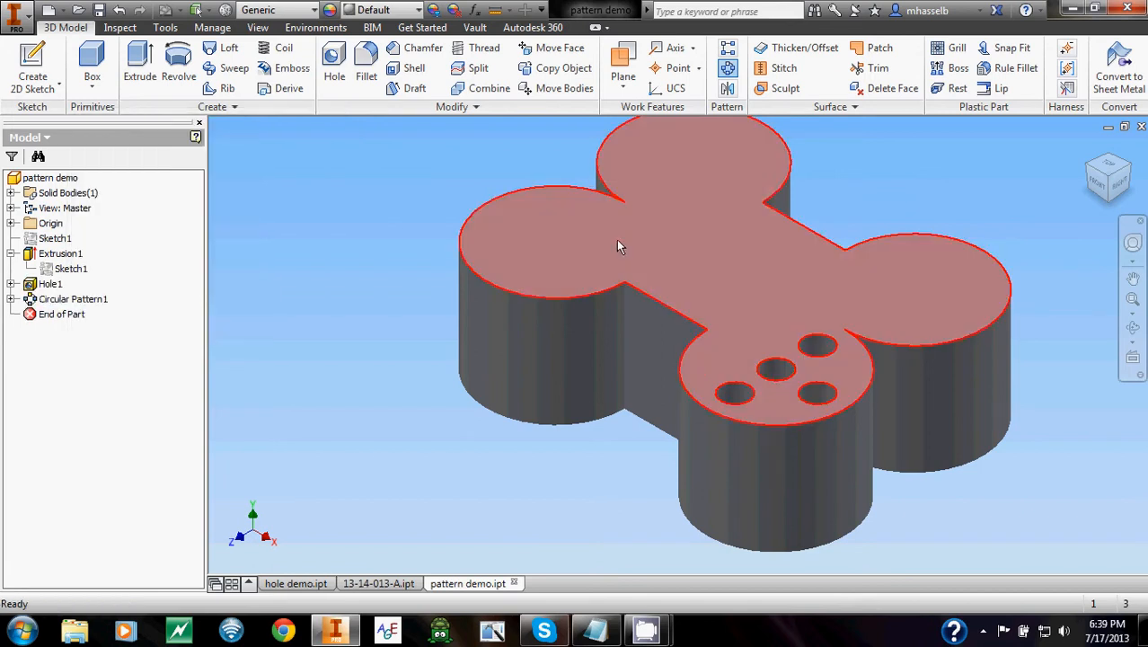
# Start a rectangular pattern of the hole feature and its circular pattern on the front cylinder.
pyautogui.moveTo(617, 239); pyautogui.dragTo(481, 235, button='middle')
pyautogui.moveTo(612, 353); pyautogui.dragTo(568, 303, button='middle')
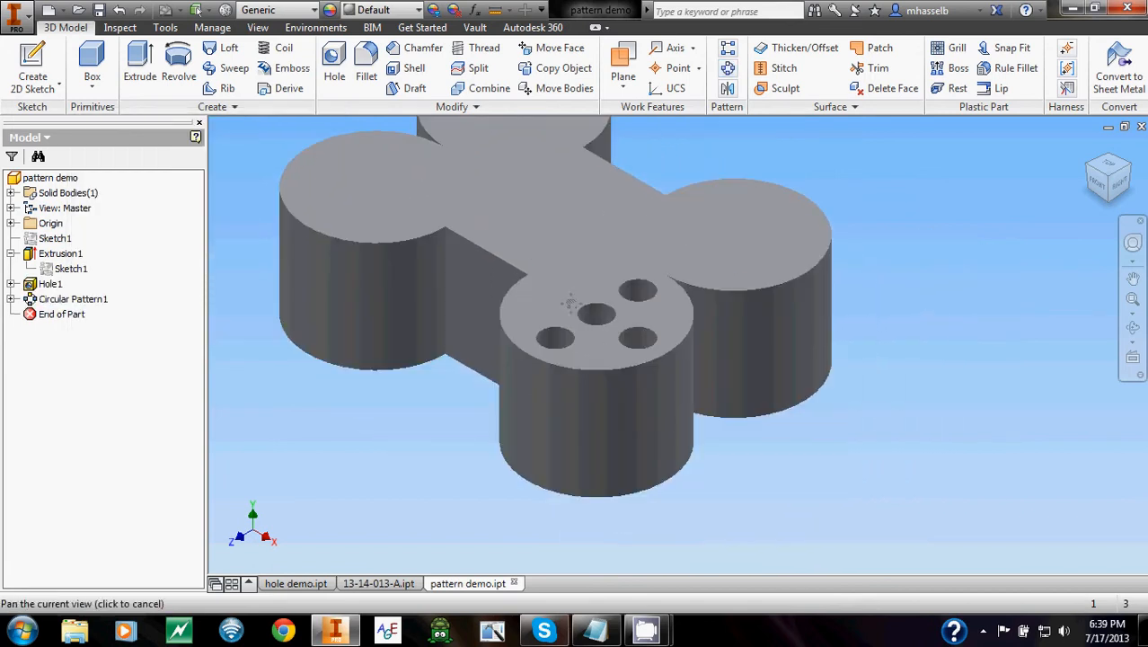
pyautogui.moveTo(725, 222); pyautogui.dragTo(715, 277, button='middle')
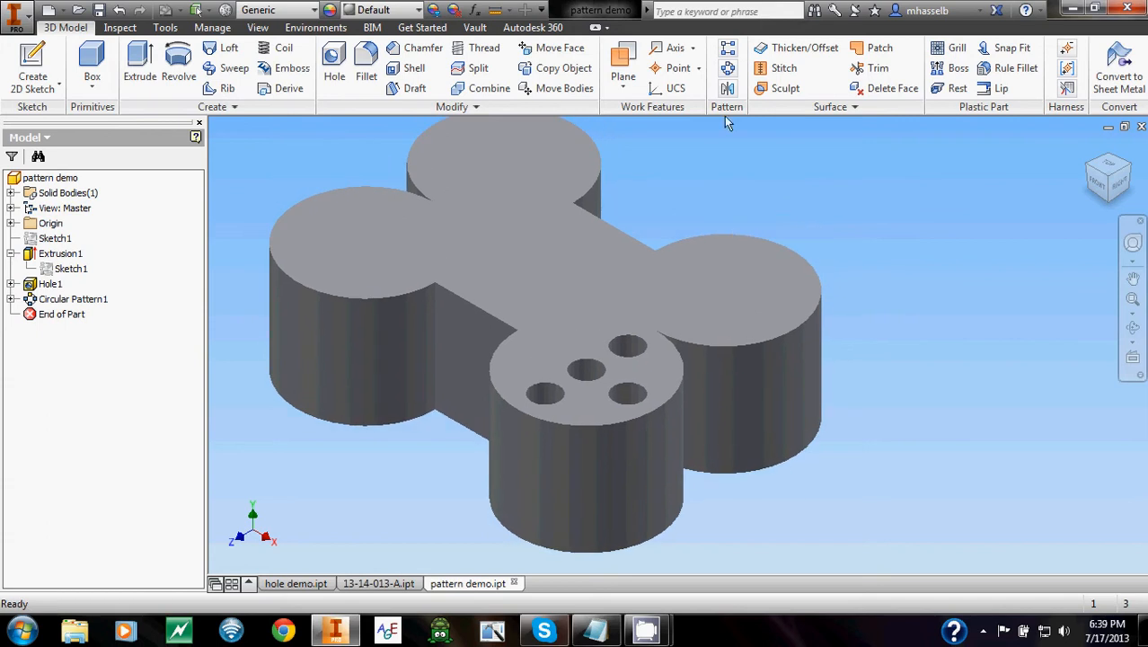
pyautogui.moveTo(681, 330); pyautogui.dragTo(784, 289, button='middle')
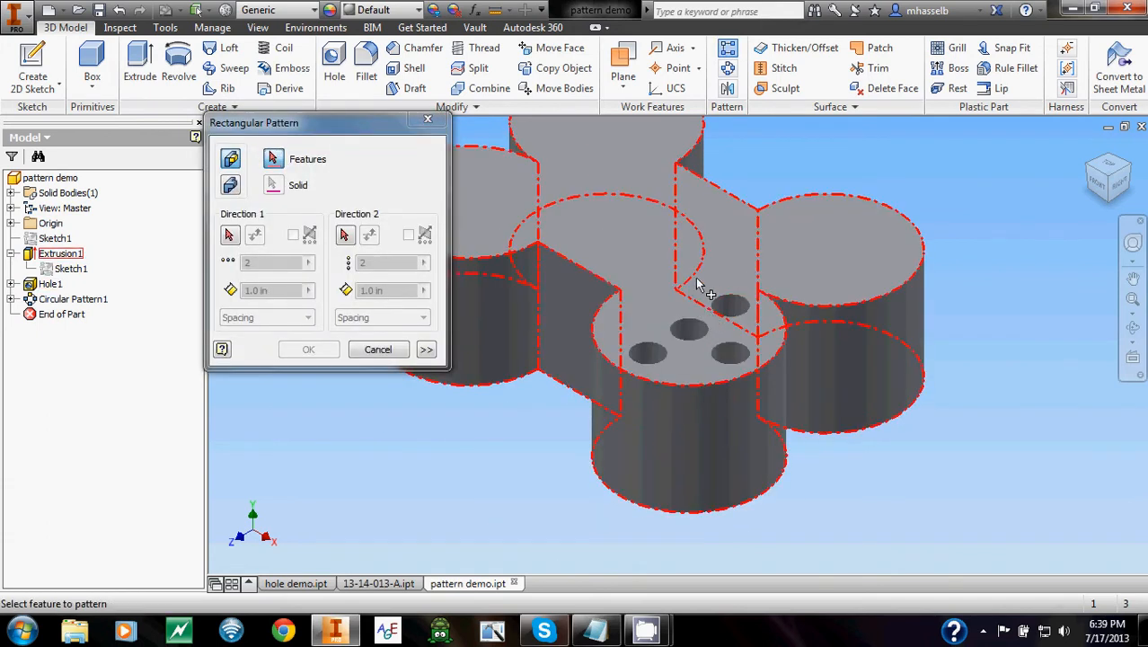
pyautogui.moveTo(826, 364); pyautogui.dragTo(826, 397, button='middle')
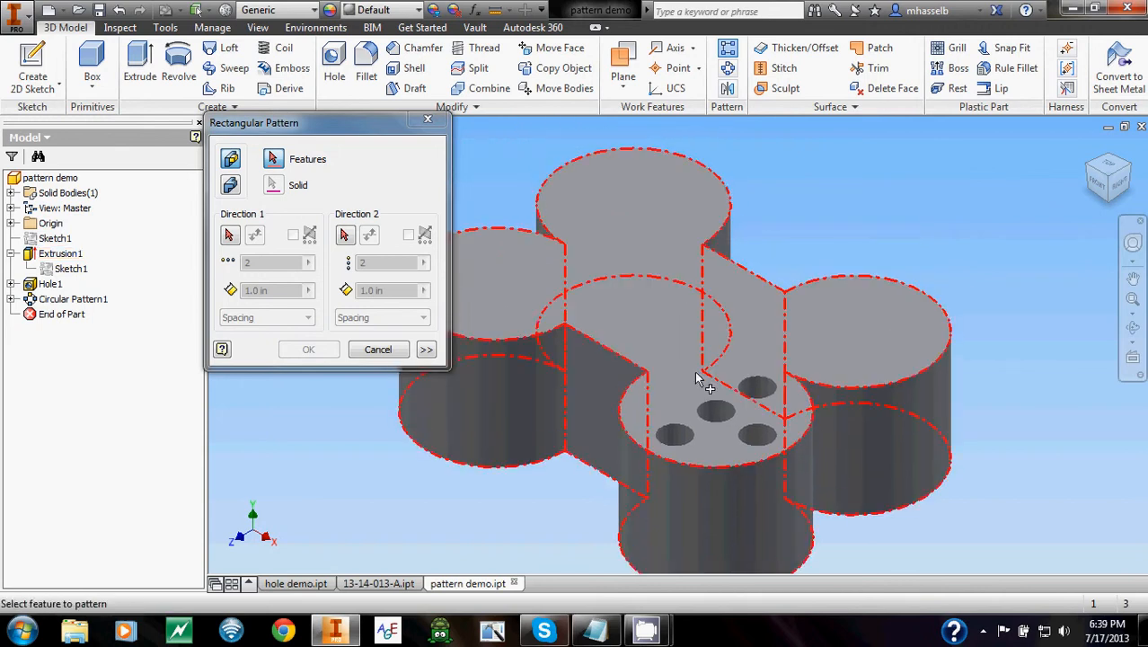
pyautogui.click(758, 391)
pyautogui.moveTo(764, 400); pyautogui.dragTo(779, 364, button='middle')
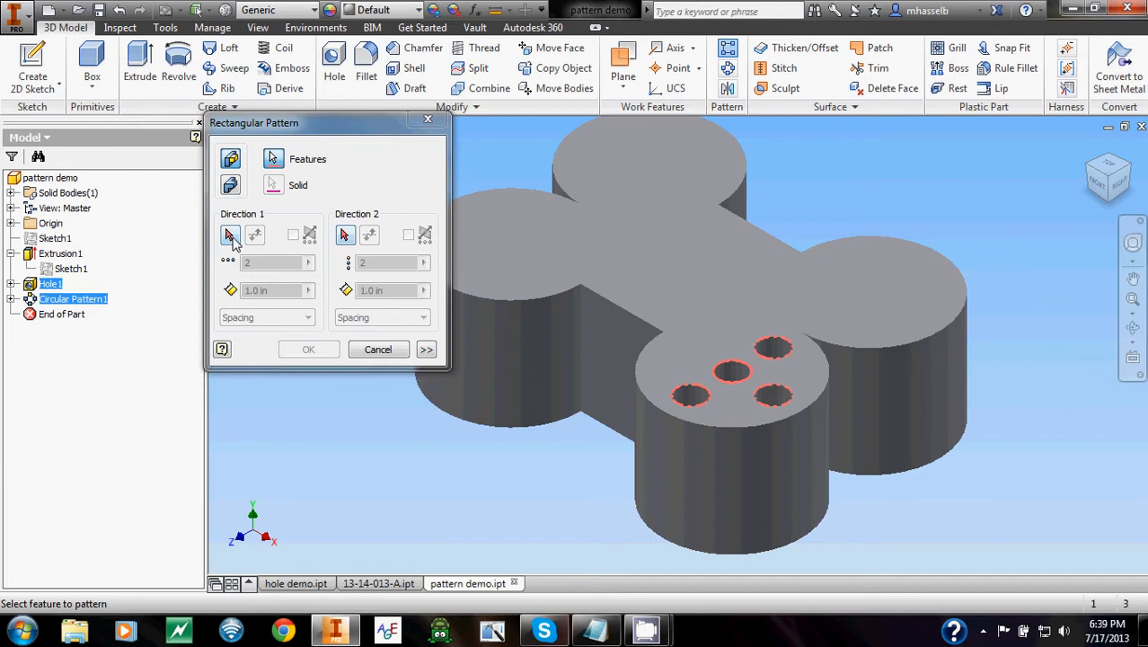
# Define direction 1 from the connecting block's side face, flip it across the part, set the spacing to 1.25 in and create the rectangular pattern.
pyautogui.click(230, 236)
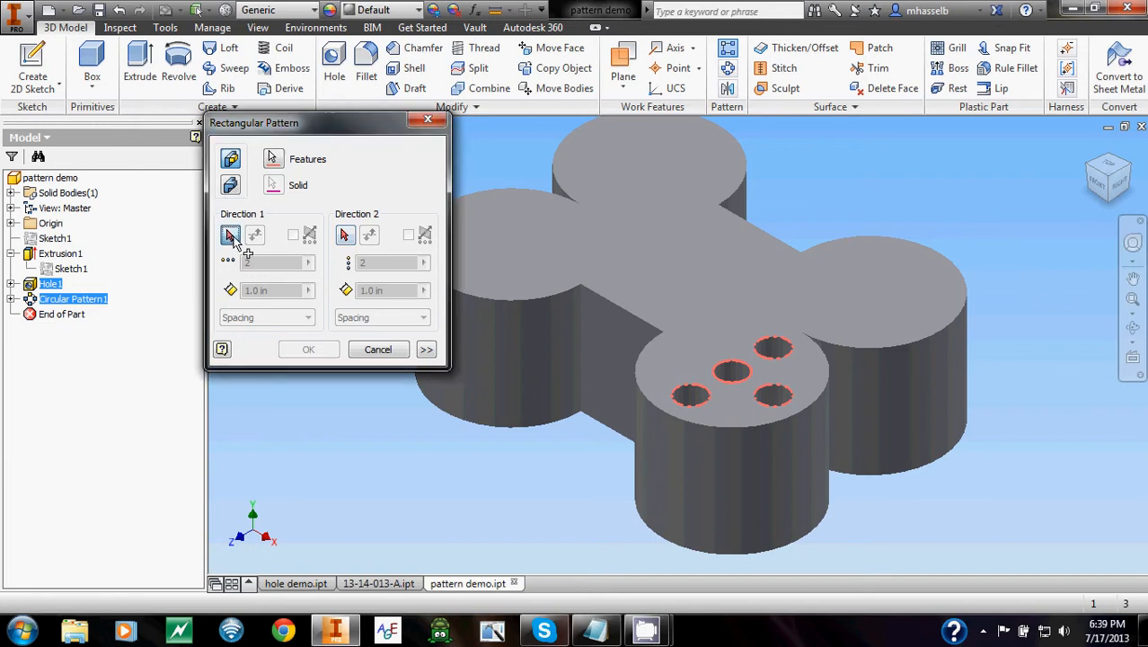
pyautogui.click(615, 334)
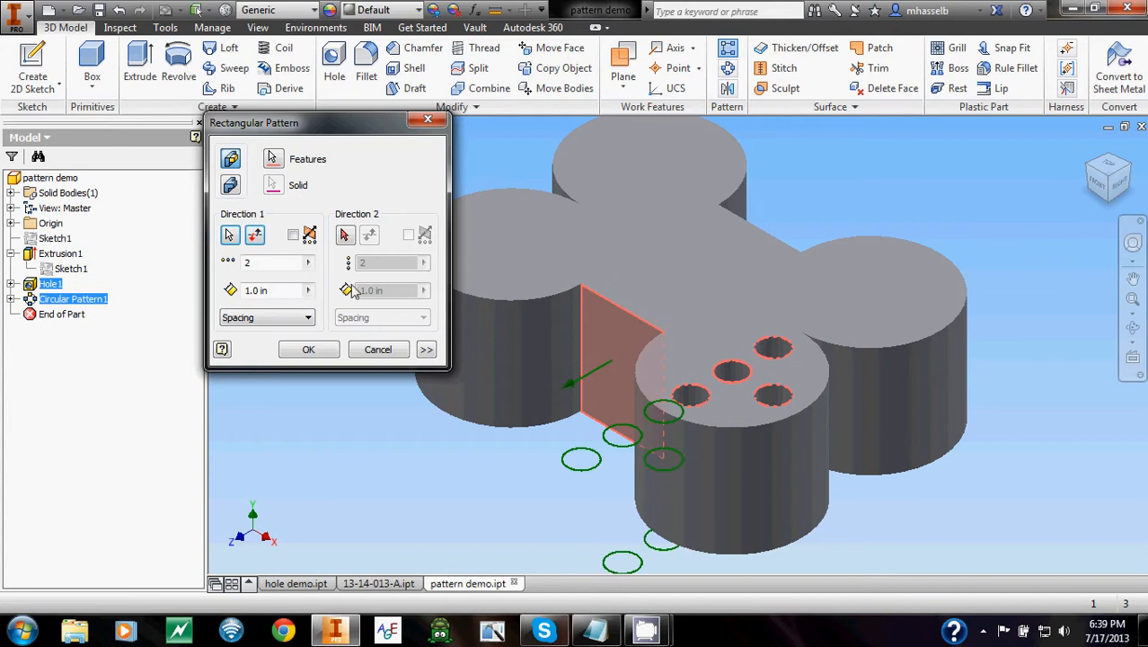
pyautogui.click(256, 235)
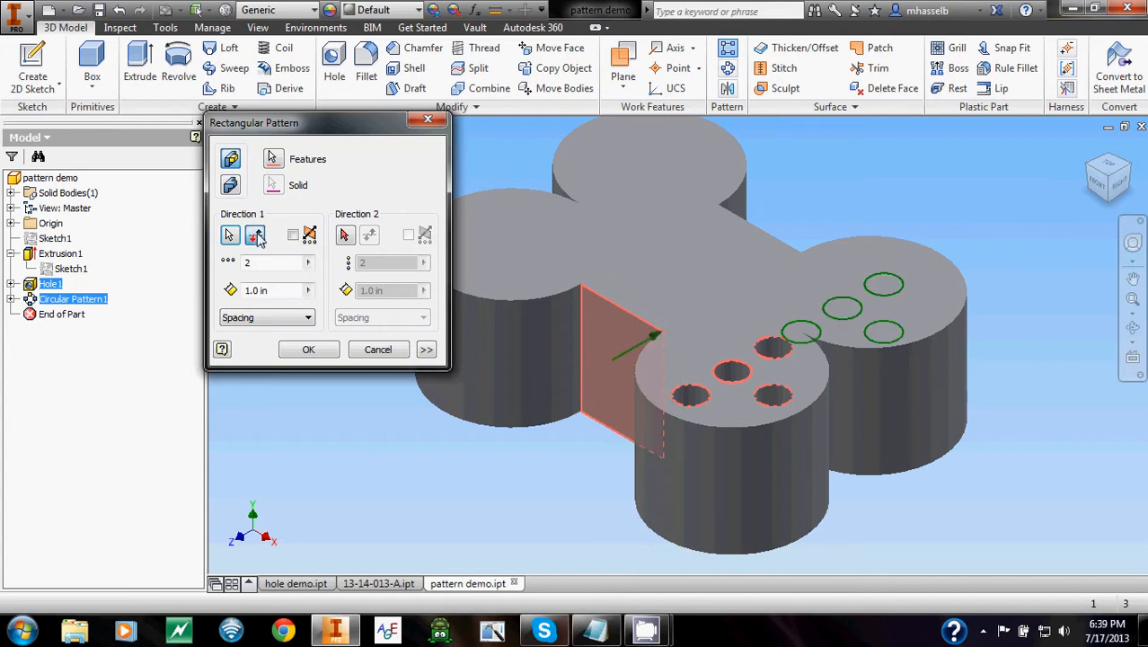
pyautogui.doubleClick(271, 291)
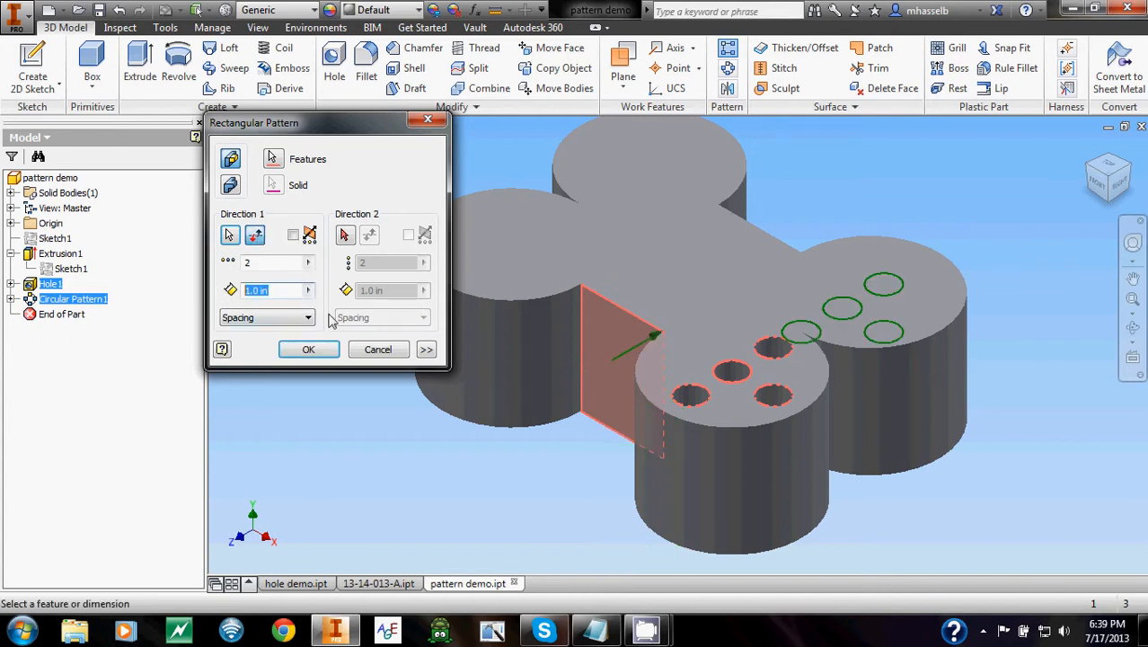
pyautogui.write('1.25')
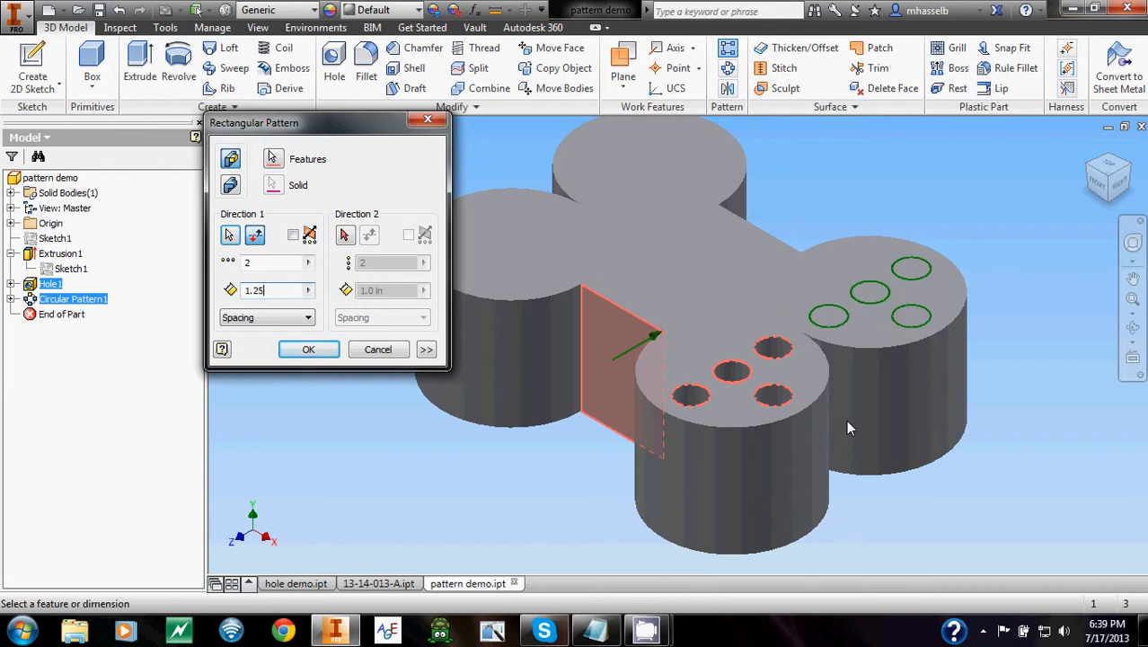
pyautogui.click(306, 351)
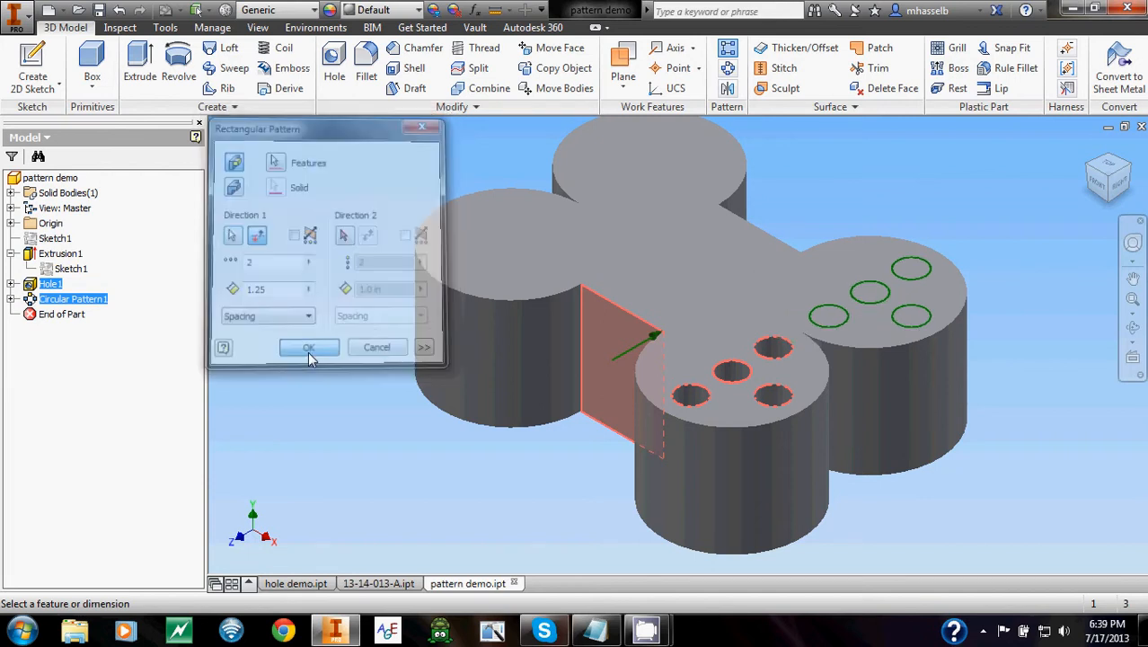
pyautogui.moveTo(751, 296); pyautogui.dragTo(747, 330, button='middle')
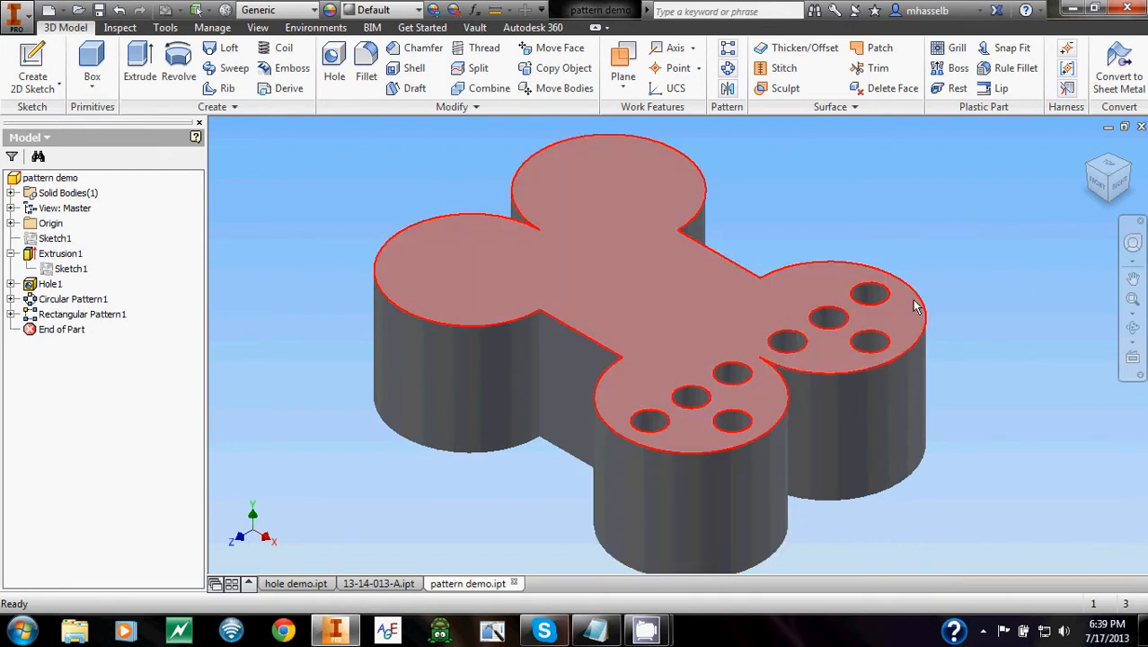
pyautogui.moveTo(915, 303); pyautogui.dragTo(926, 280, button='middle')
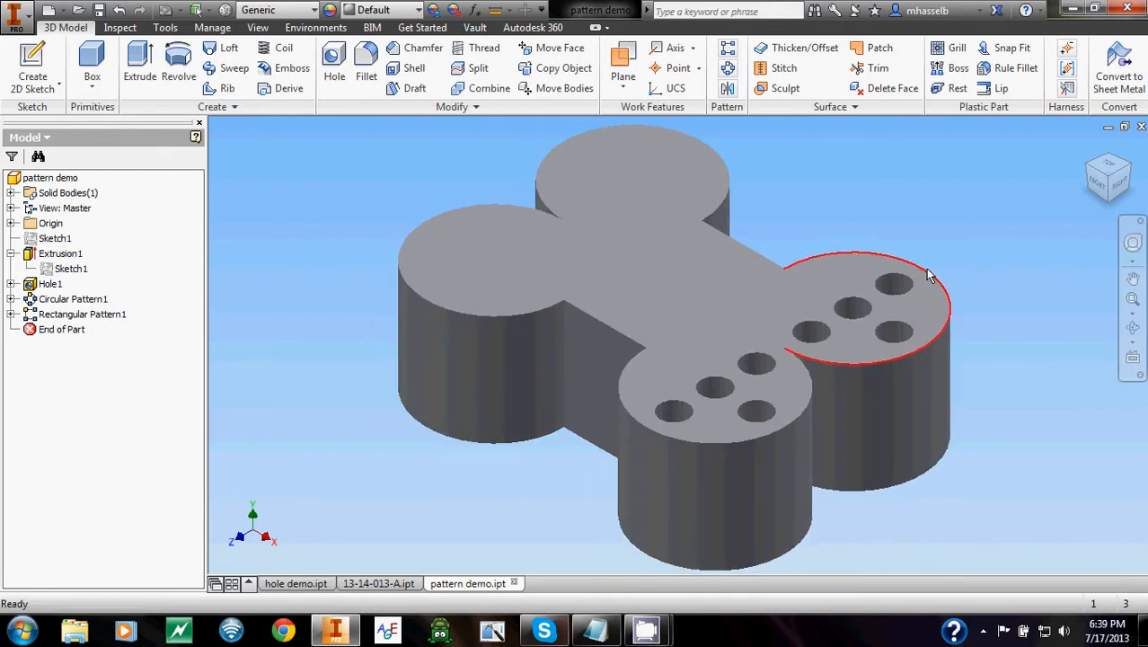
pyautogui.click(727, 88)
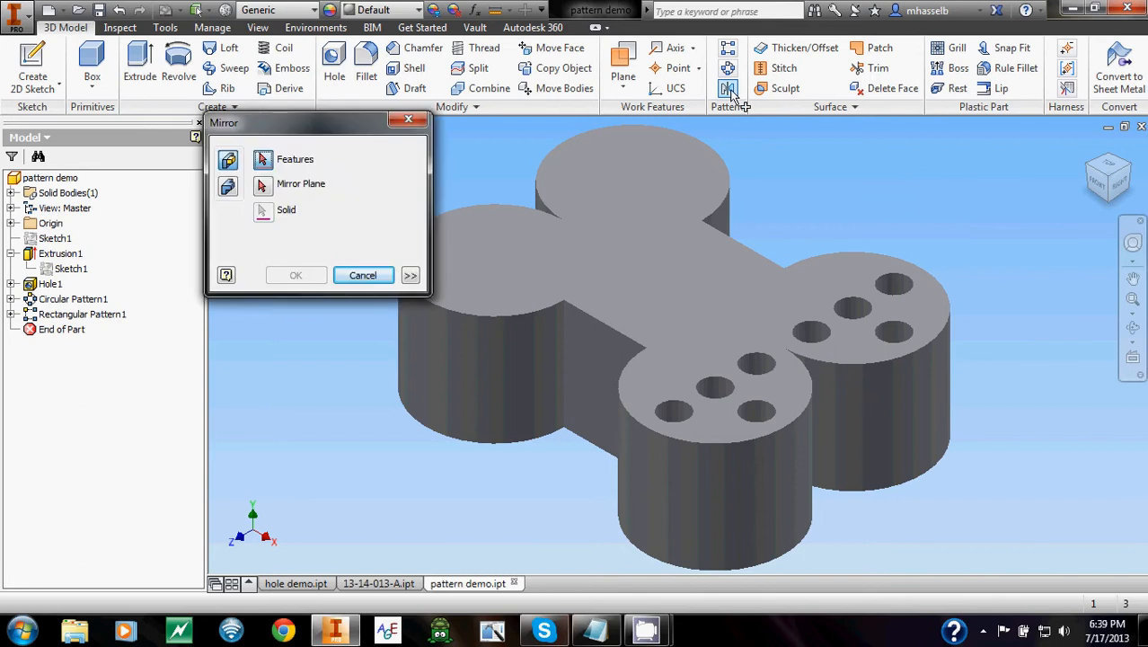
pyautogui.moveTo(589, 226); pyautogui.dragTo(654, 244, button='middle')
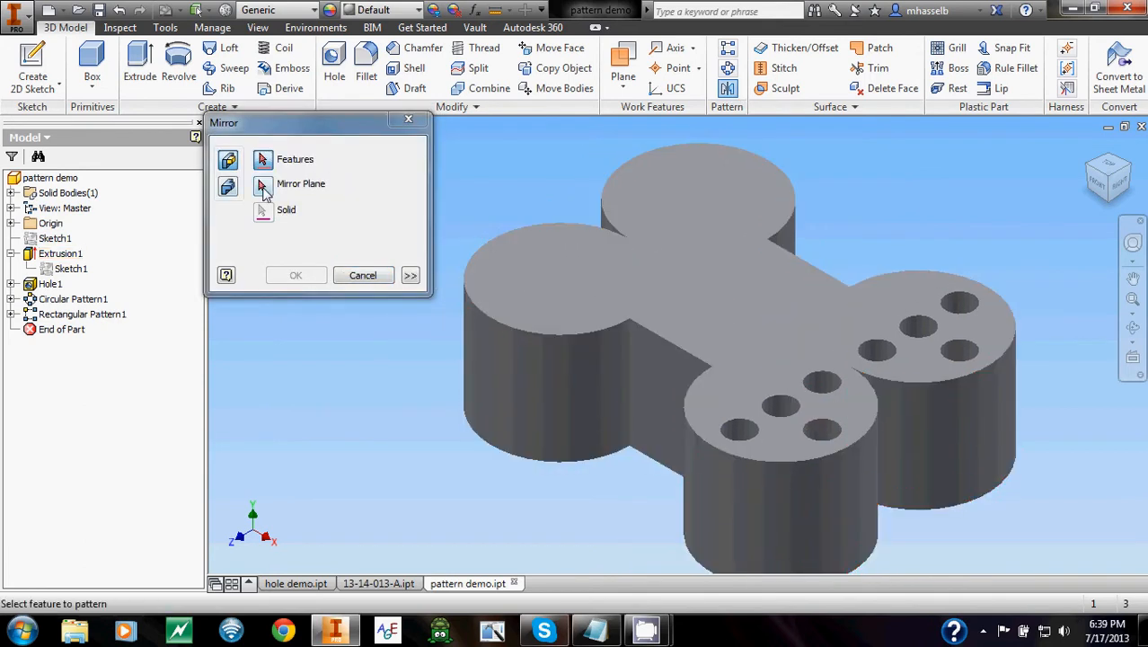
pyautogui.click(412, 122)
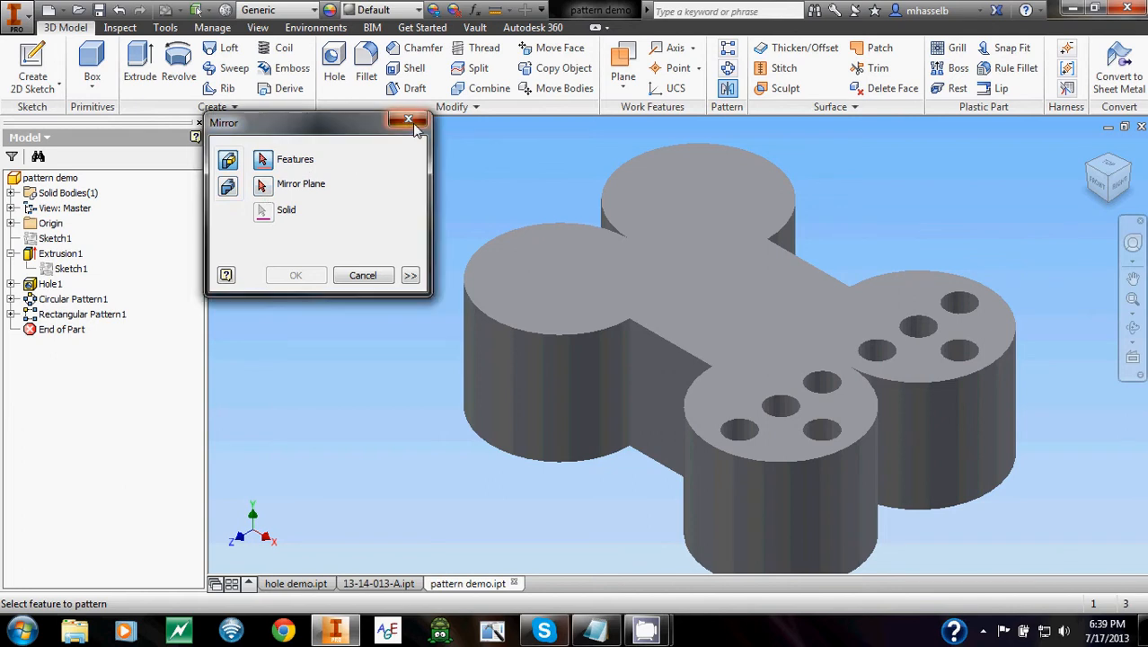
# Expand the part's Origin folder and make the YZ Plane visible.
pyautogui.click(11, 223)
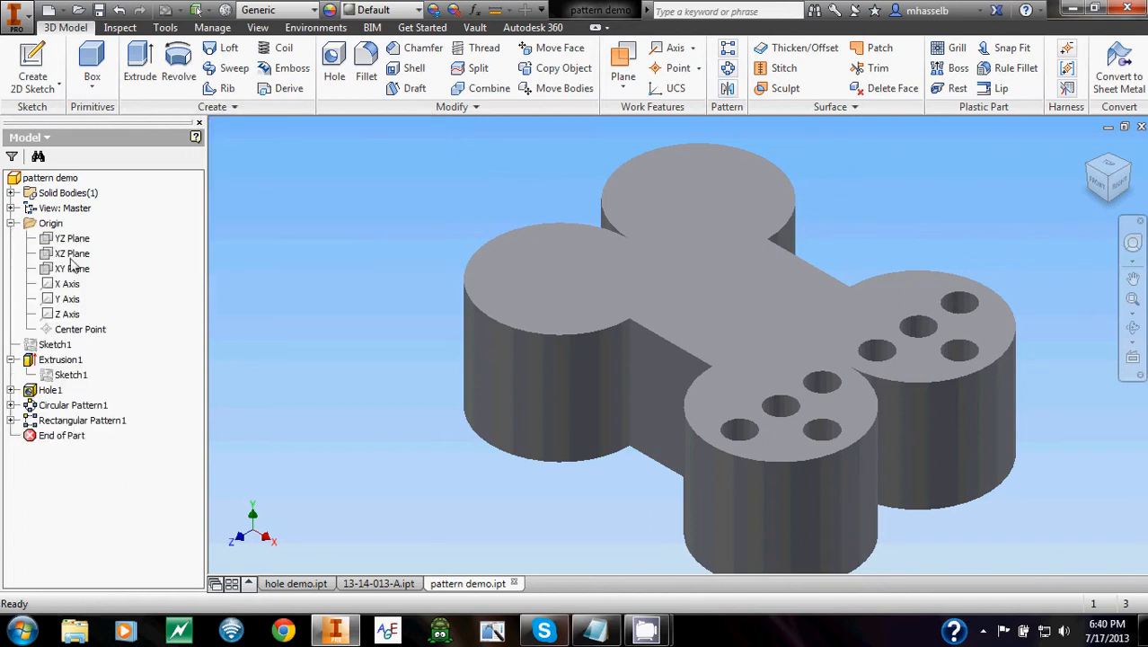
pyautogui.rightClick(77, 238)
pyautogui.click(135, 331)
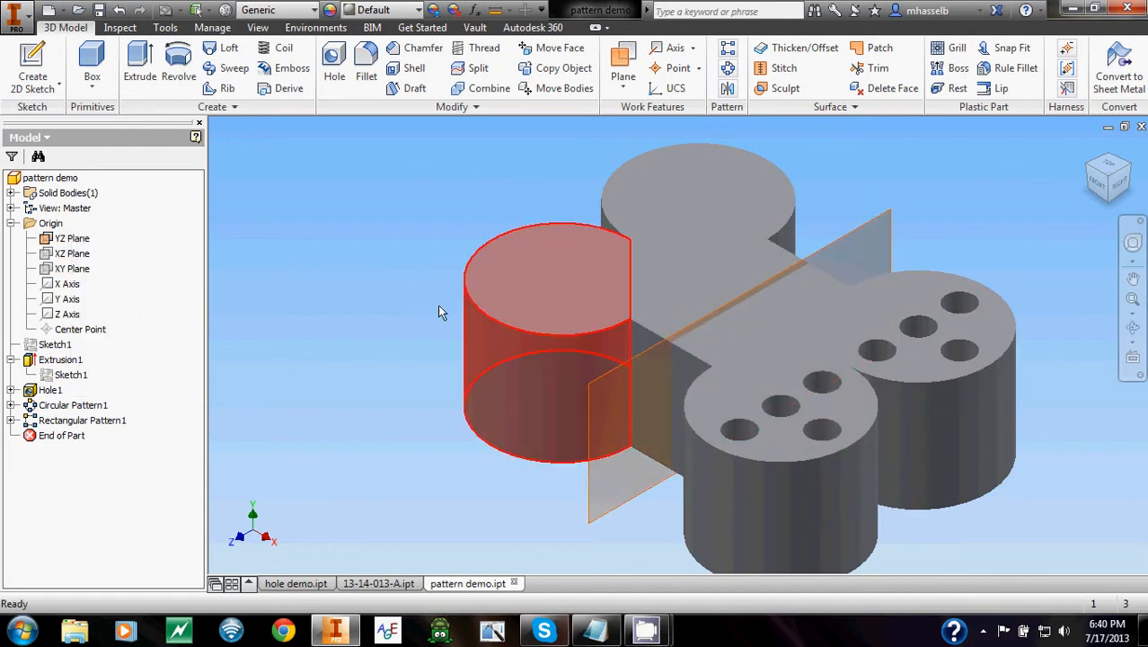
# Mirror the hole, circular pattern and rectangular pattern features about the YZ Plane onto the two remaining cylinders.
pyautogui.click(727, 87)
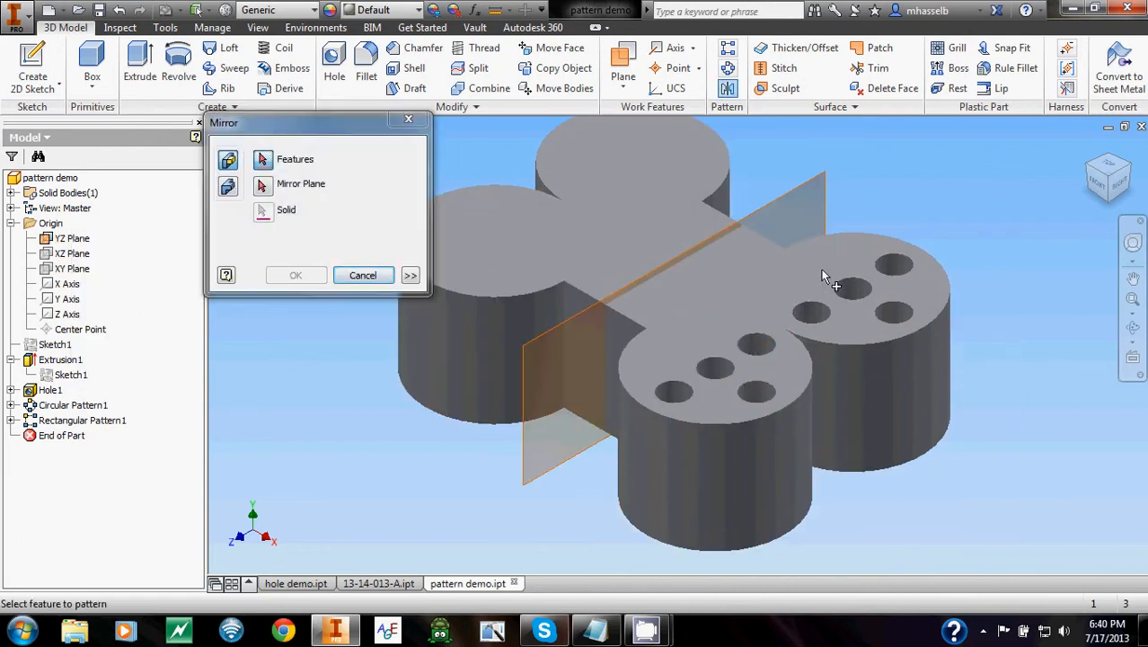
pyautogui.click(854, 291)
pyautogui.click(260, 186)
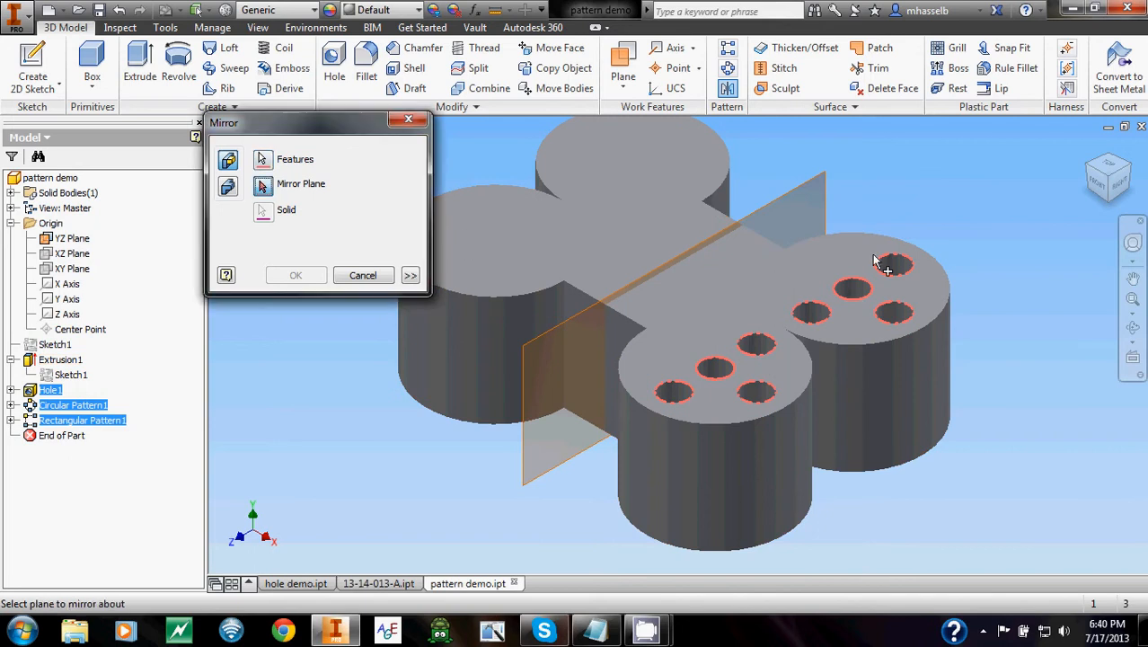
pyautogui.click(824, 219)
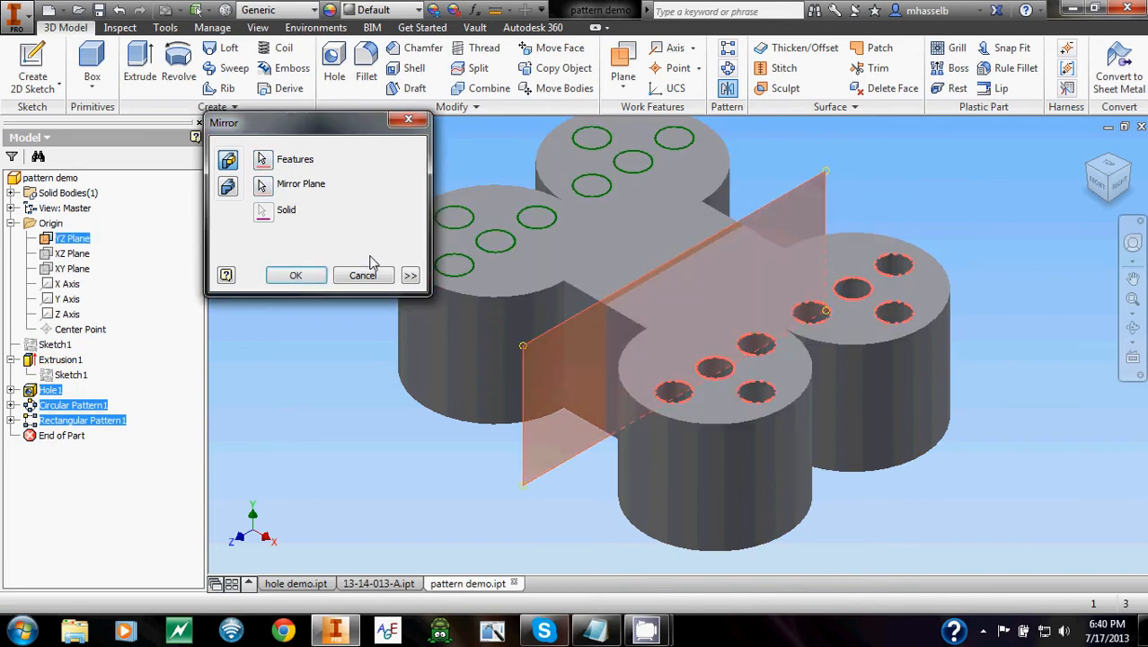
pyautogui.click(296, 275)
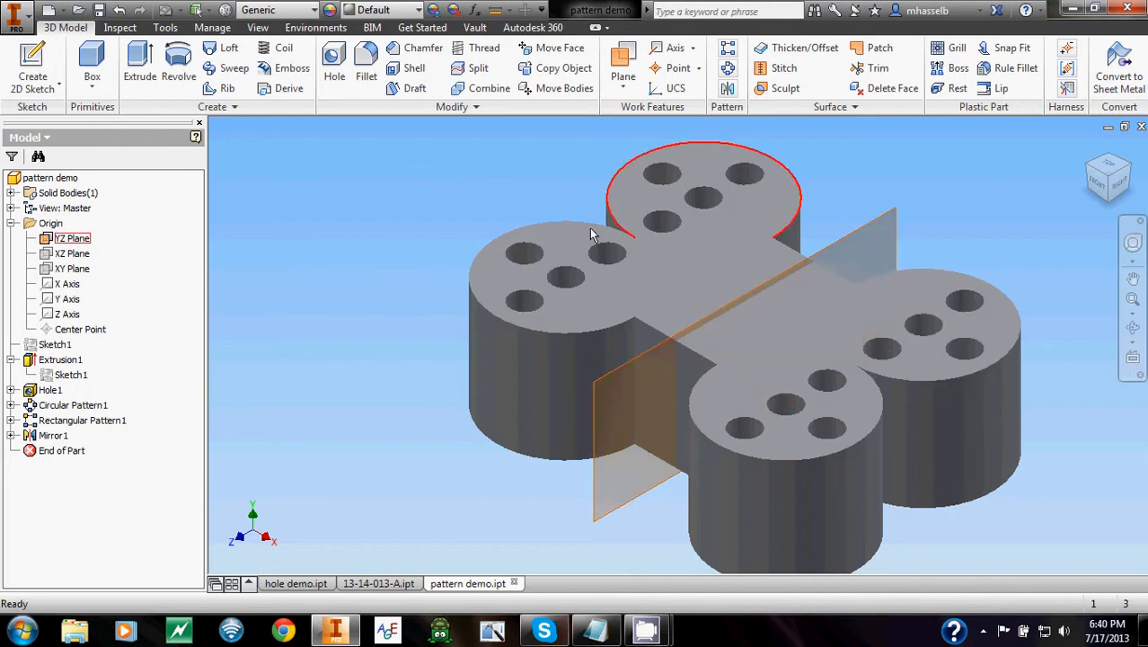
pyautogui.press('F2')
pyautogui.moveTo(439, 210); pyautogui.dragTo(479, 221)
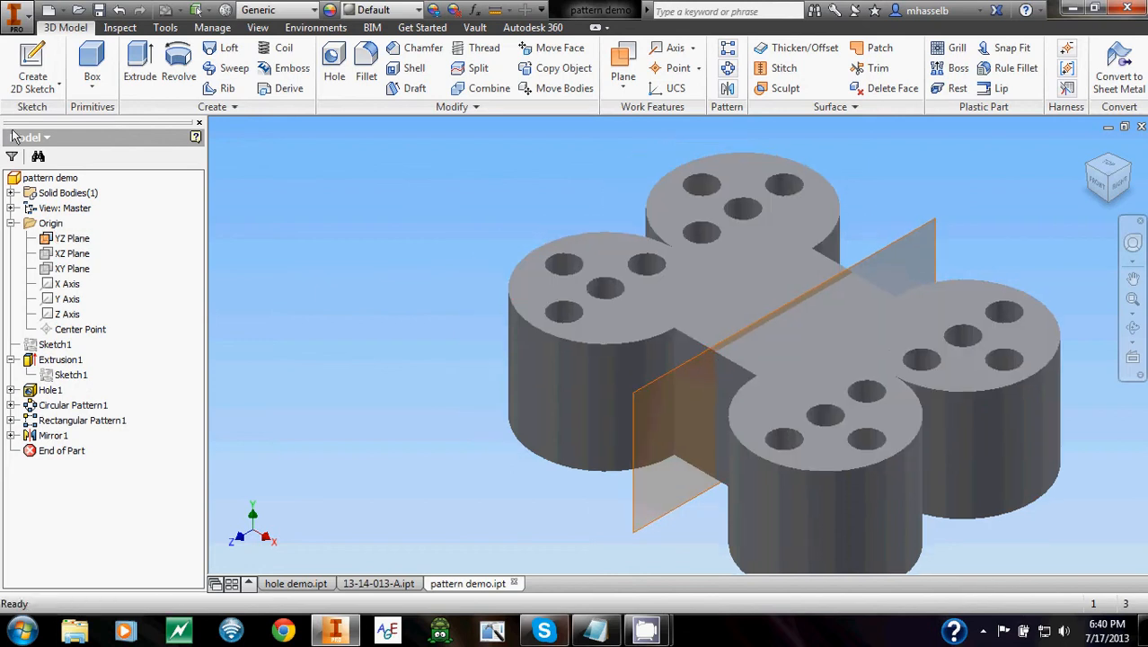
pyautogui.moveTo(811, 333); pyautogui.dragTo(712, 290, button='middle')
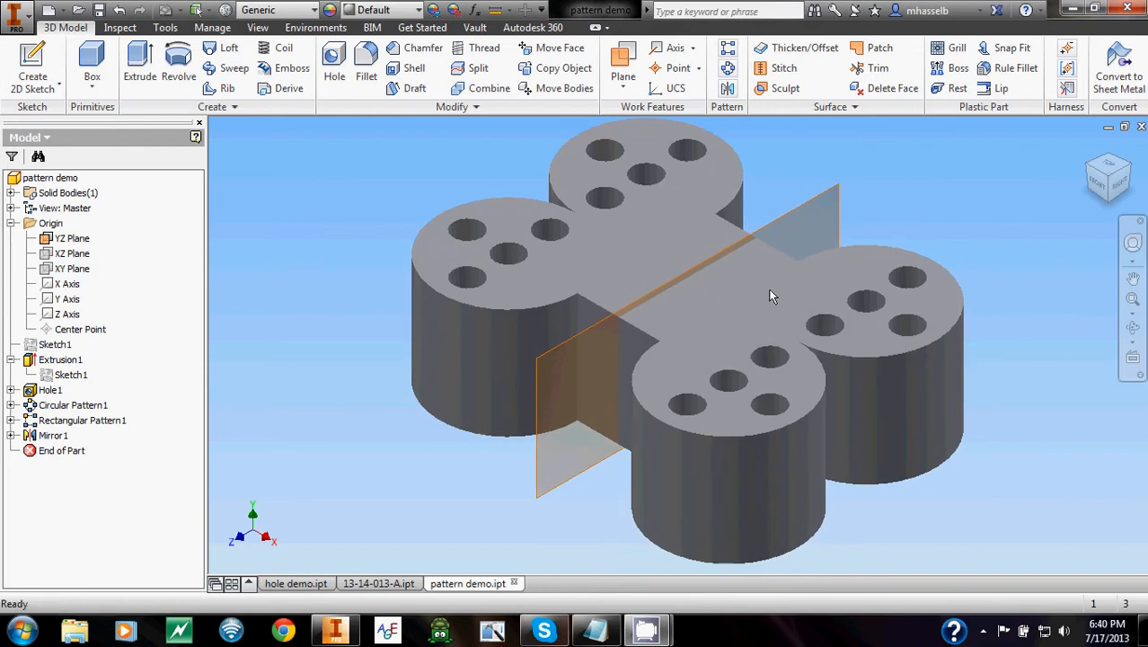
pyautogui.moveTo(612, 237); pyautogui.dragTo(659, 285, button='middle')
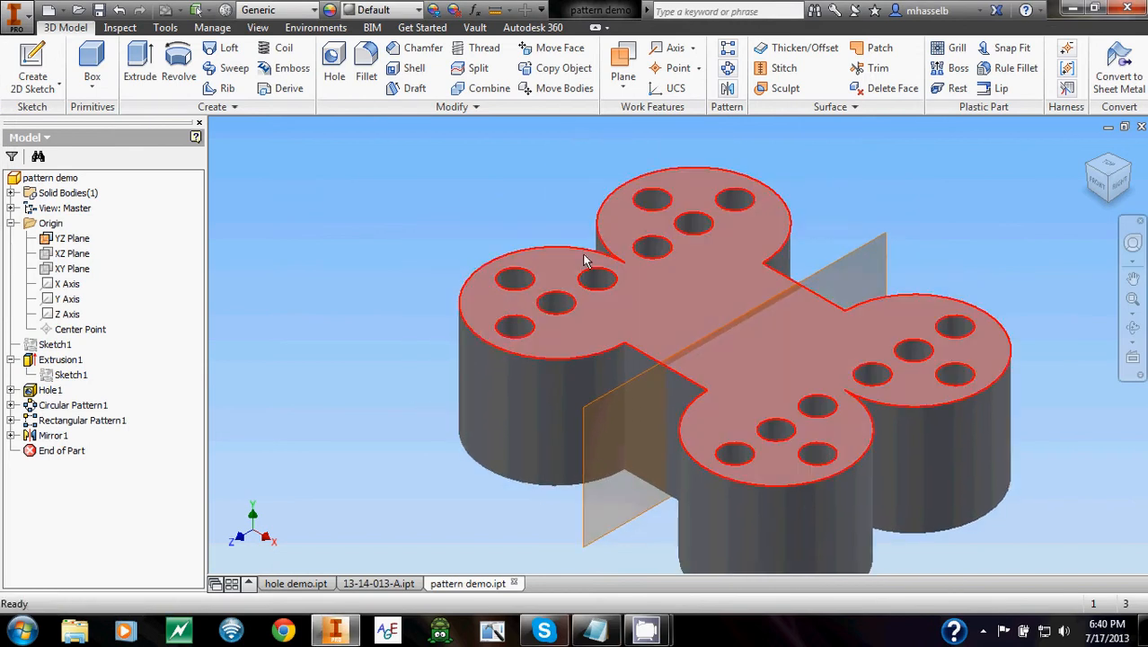